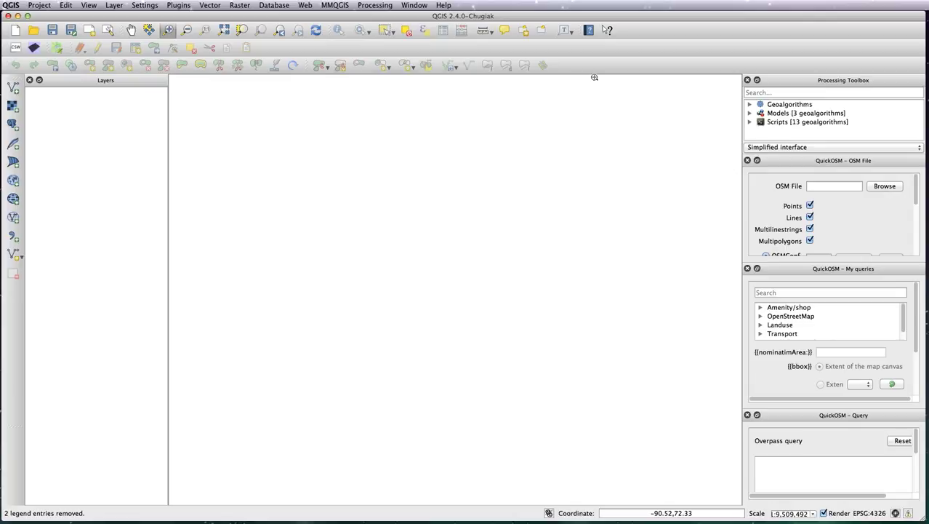
# - Bring Chrome forward and show the Census Cartographic Boundary Shapefiles – Counties page
pyautogui.press('super+Tab')
pyautogui.press('super+Tab')
pyautogui.press('super+Tab')
pyautogui.press('super+Tab')
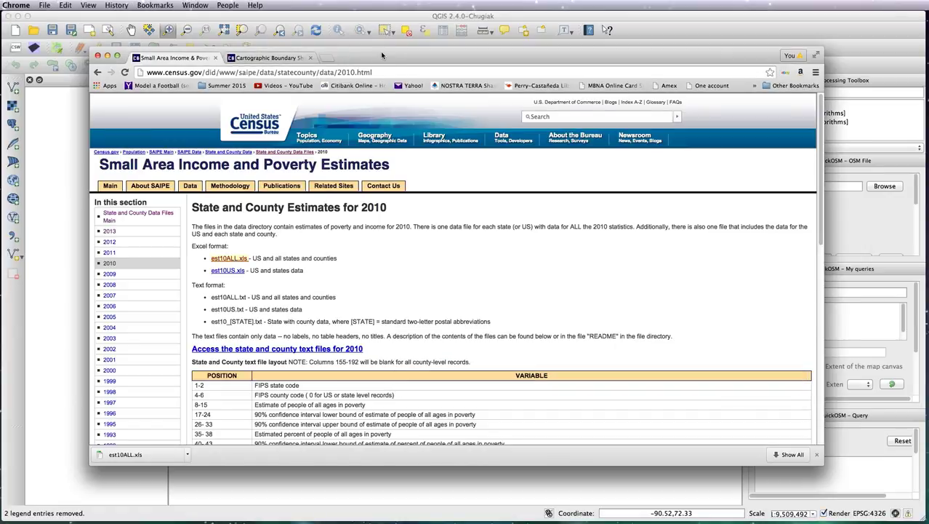
pyautogui.moveTo(382, 56); pyautogui.dragTo(376, 63)
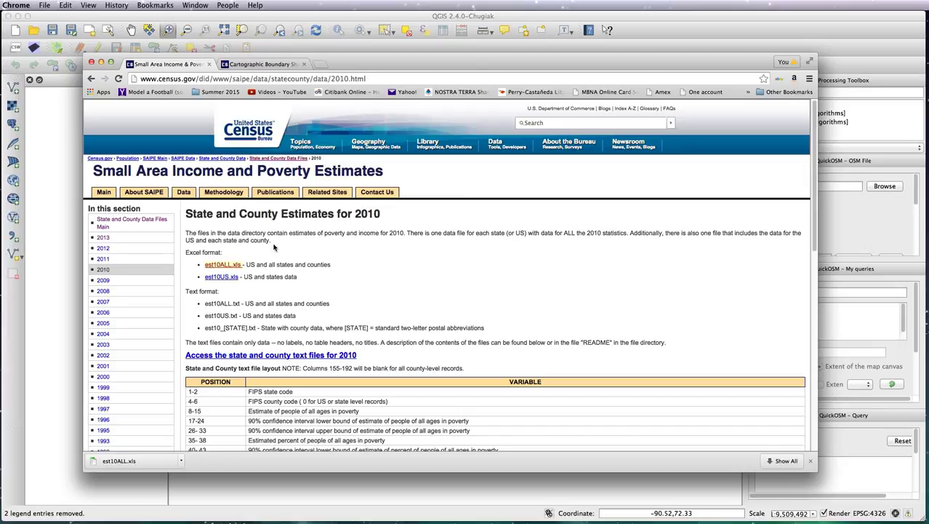
pyautogui.click(263, 68)
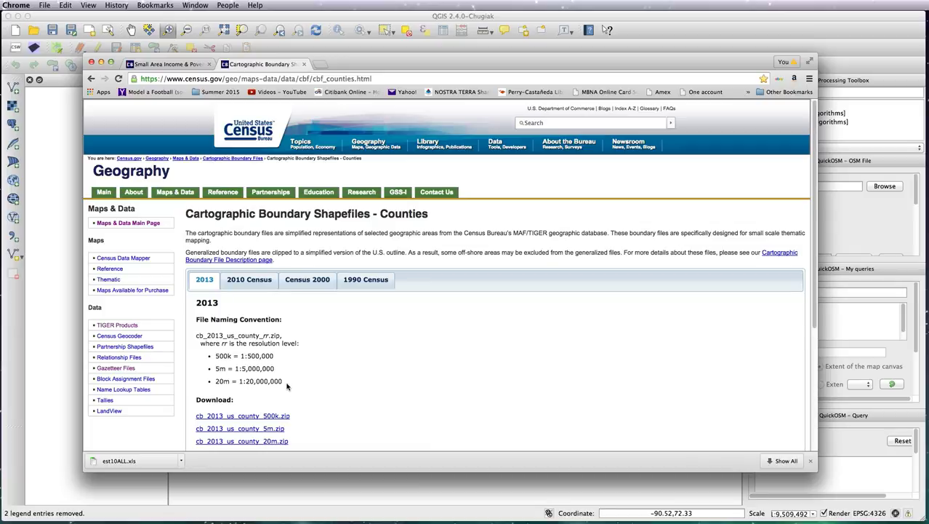
pyautogui.press('super+Tab')
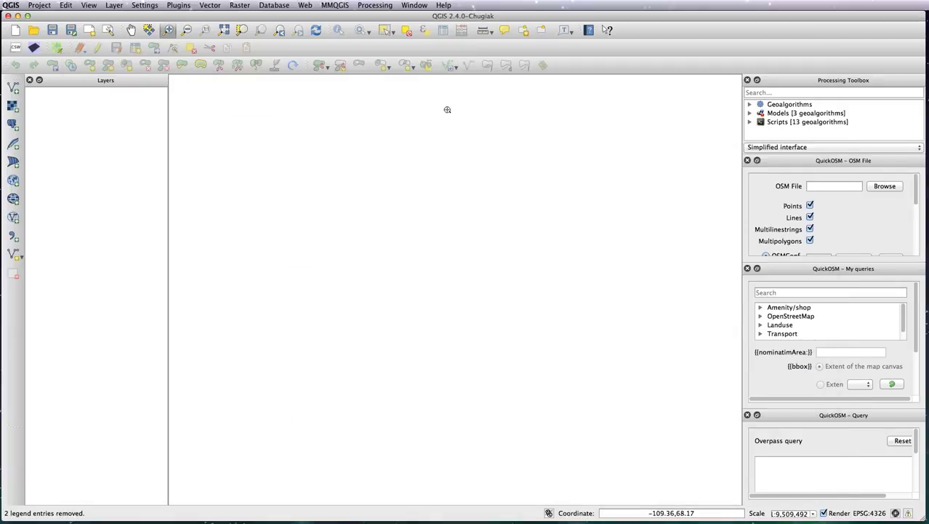
# - Load cb_2013_us_county_500k.shp as a vector layer and zoom to Alaska and the mainland US
pyautogui.click(14, 90)
pyautogui.click(547, 86)
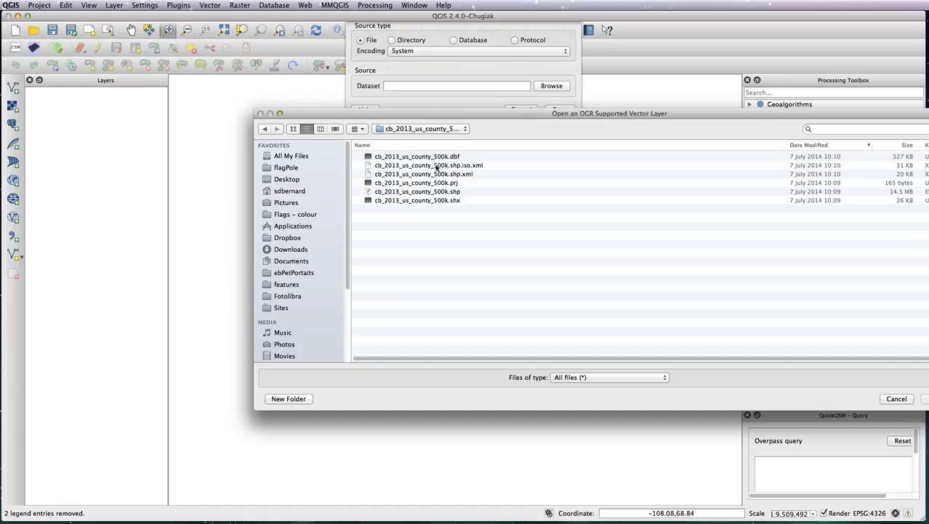
pyautogui.doubleClick(430, 191)
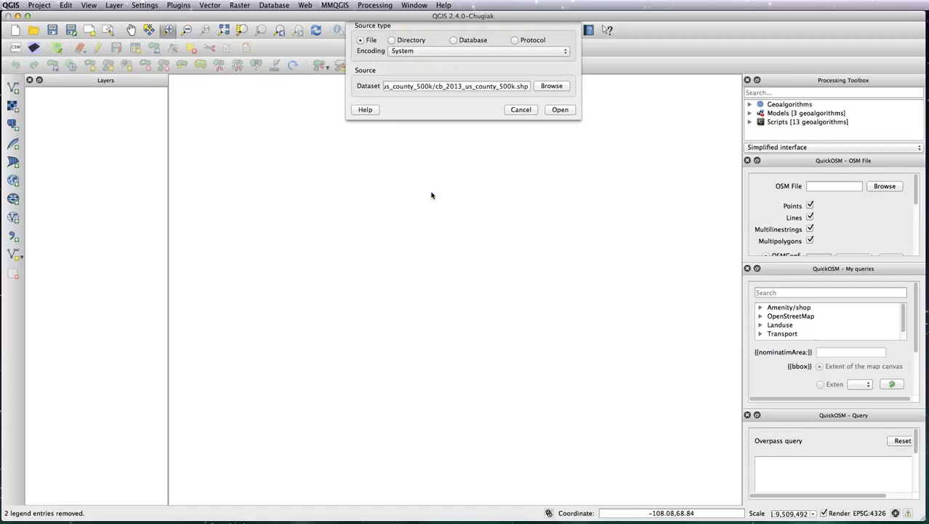
pyautogui.click(561, 110)
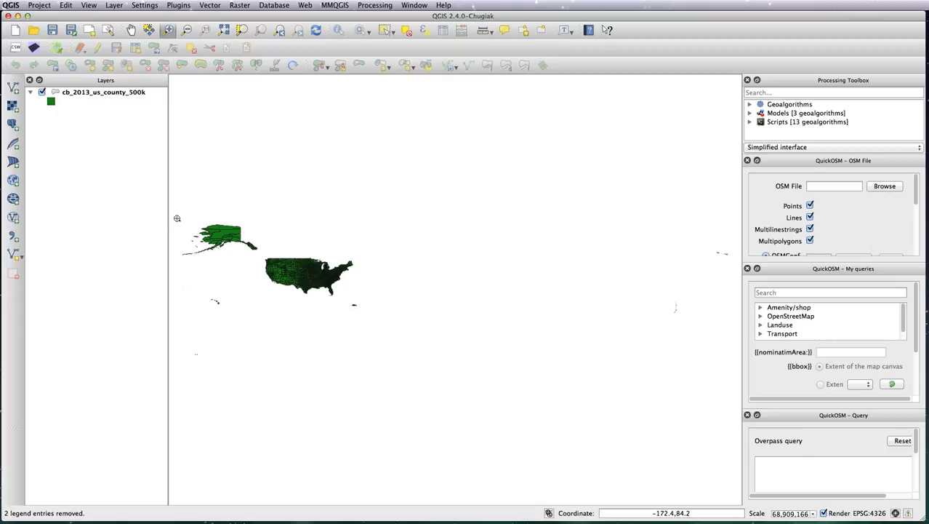
pyautogui.moveTo(177, 218); pyautogui.dragTo(387, 325)
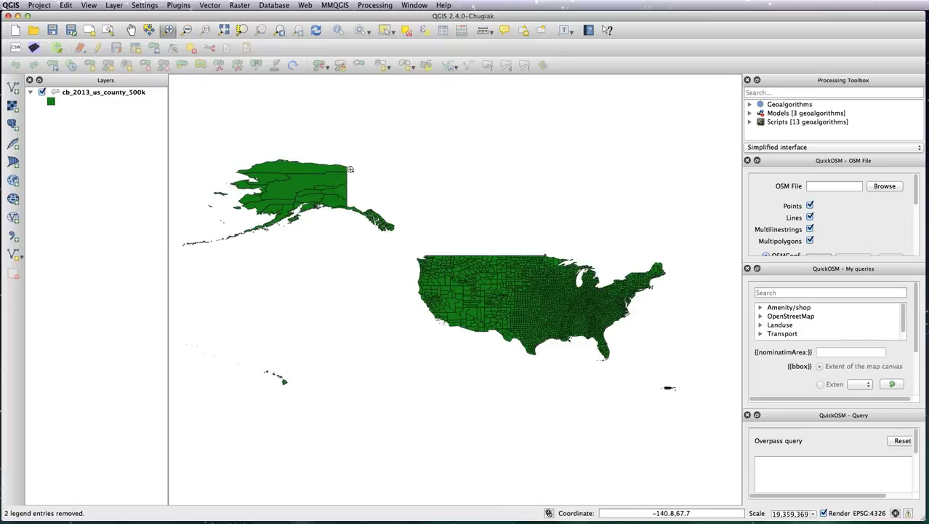
pyautogui.press('super+Tab')
pyautogui.press('super+Tab')
pyautogui.press('super+Tab')
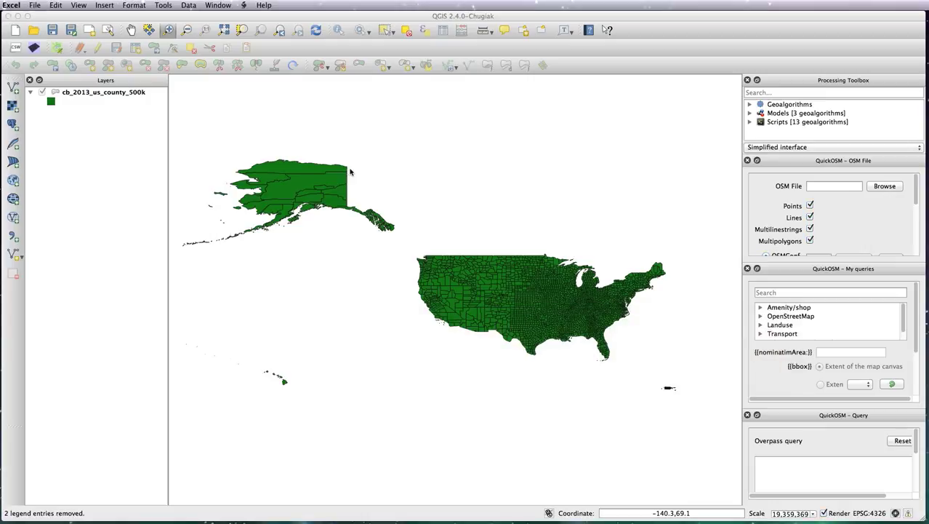
# - Open the est10ALL.xls workbook from Downloads in Excel
pyautogui.press('super+o')
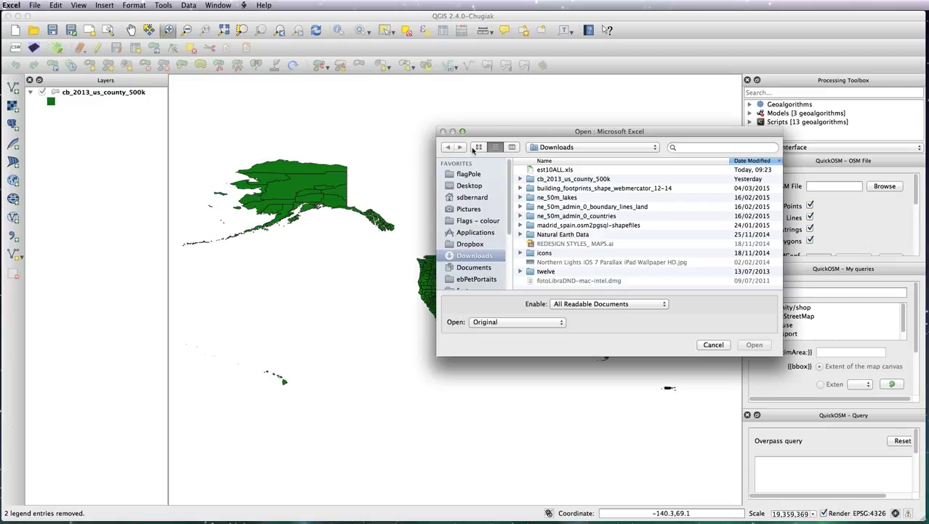
pyautogui.doubleClick(557, 170)
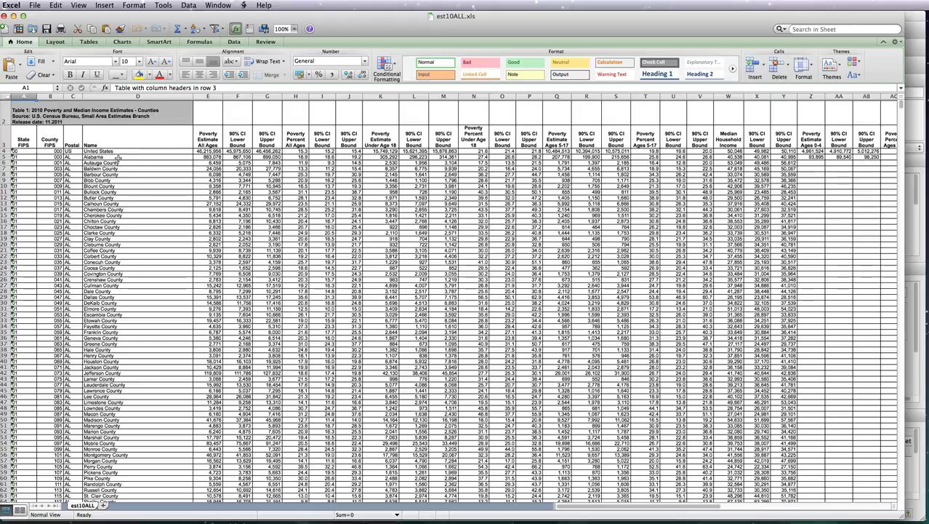
# - Delete columns E–G and then F–AB, keeping FIPS, postal, name and Poverty Percent All Ages
pyautogui.click(296, 96)
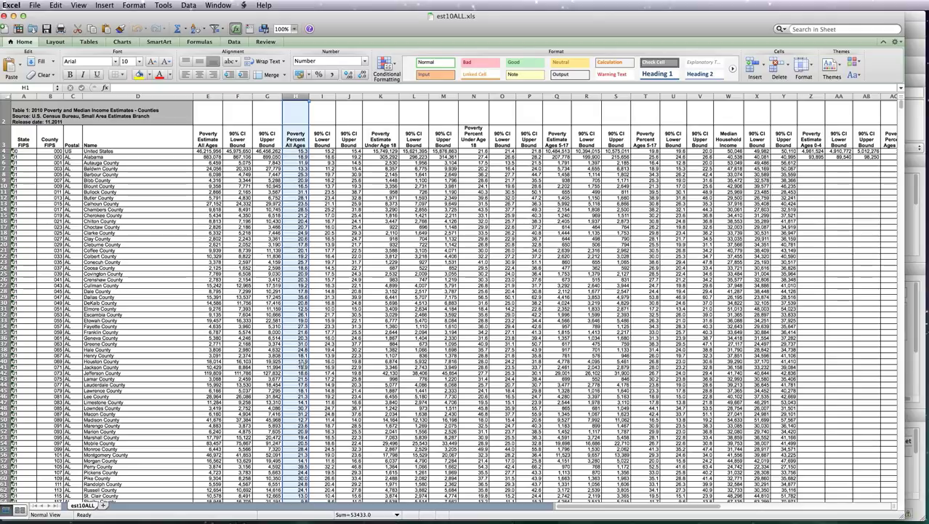
pyautogui.click(209, 96)
pyautogui.moveTo(243, 96); pyautogui.dragTo(269, 94)
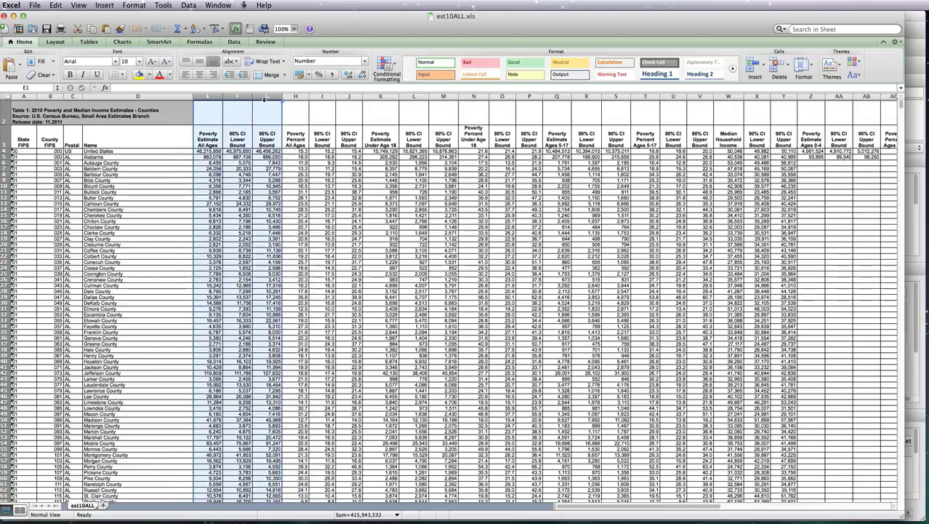
pyautogui.rightClick(266, 100)
pyautogui.click(285, 153)
pyautogui.click(234, 97)
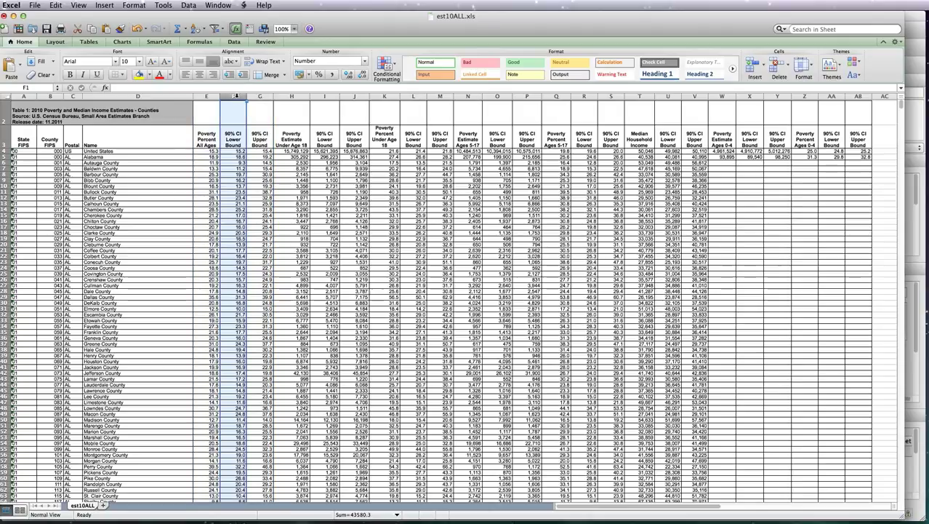
pyautogui.keyDown('shift'); pyautogui.click(855, 95); pyautogui.keyUp('shift')
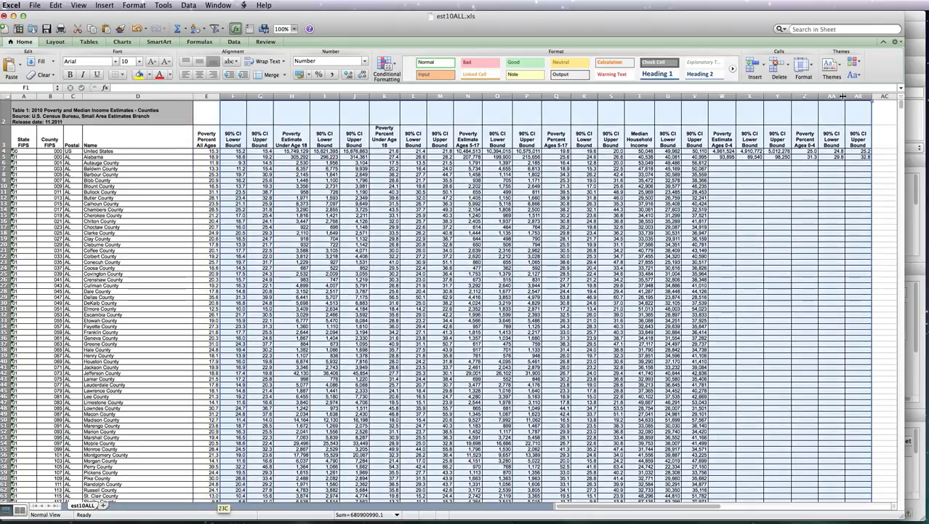
pyautogui.rightClick(228, 100)
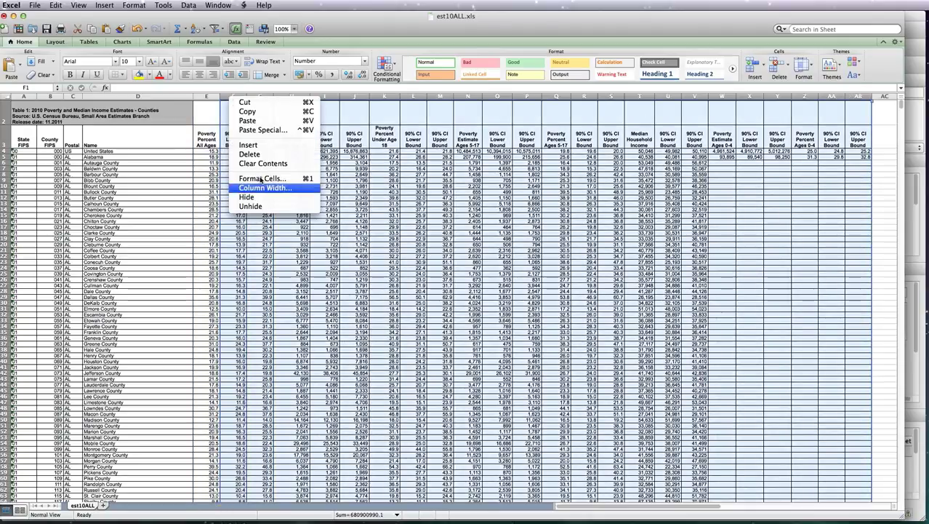
pyautogui.click(254, 154)
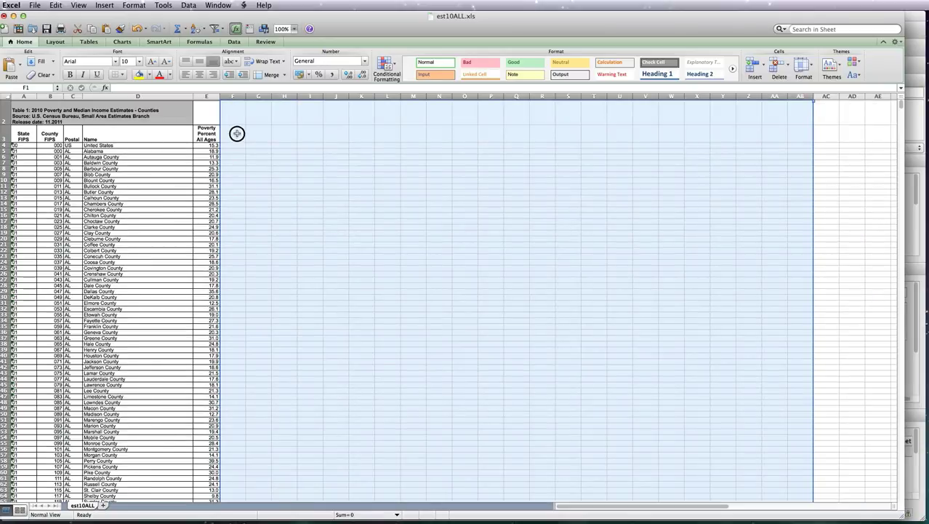
pyautogui.click(237, 138)
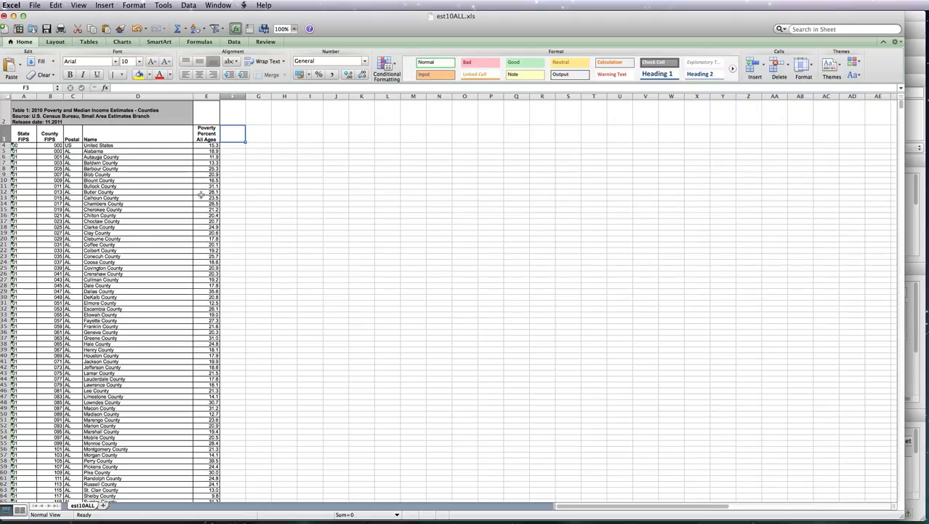
pyautogui.press('super+Tab')
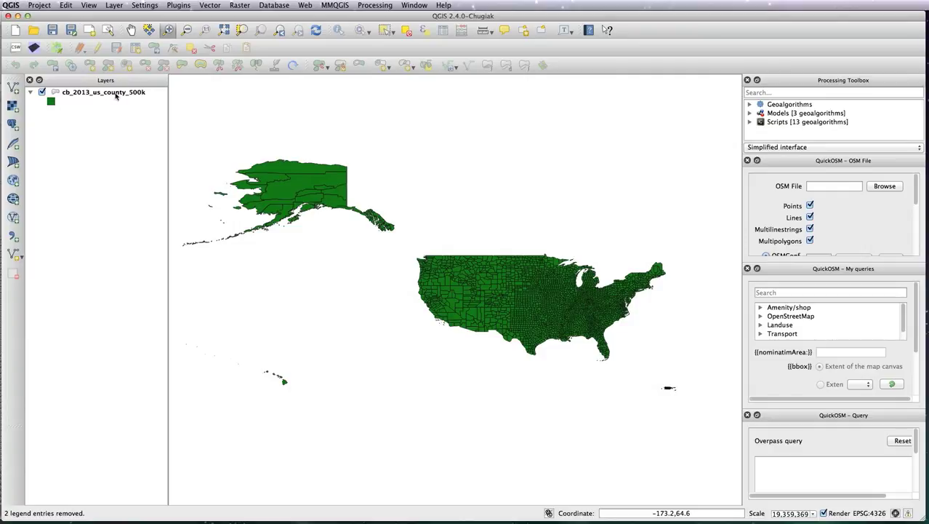
pyautogui.click(116, 94)
pyautogui.click(443, 32)
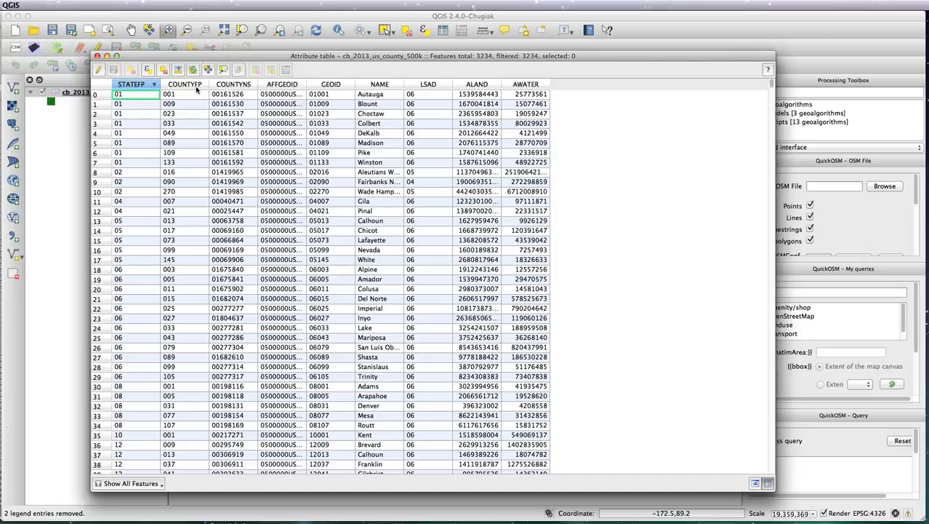
pyautogui.click(187, 84)
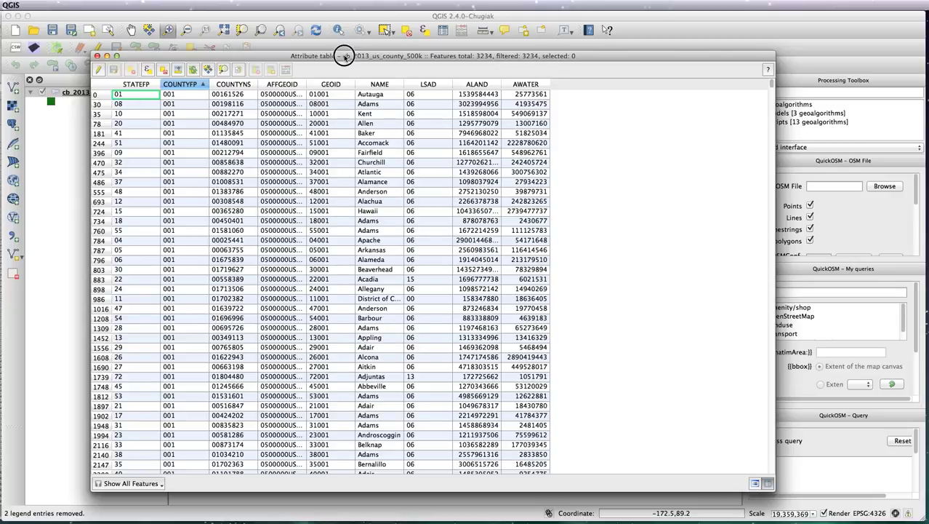
pyautogui.moveTo(343, 57); pyautogui.dragTo(367, 49)
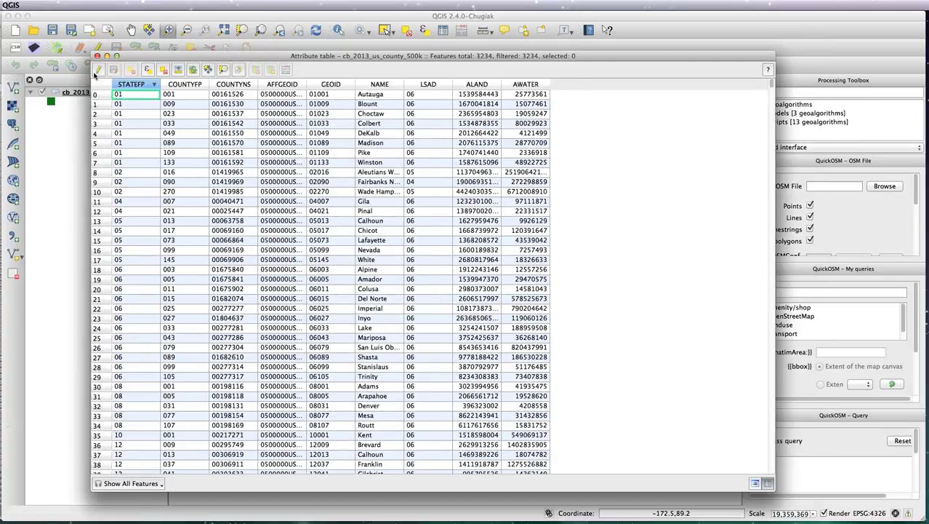
pyautogui.click(96, 56)
pyautogui.press('super+Tab')
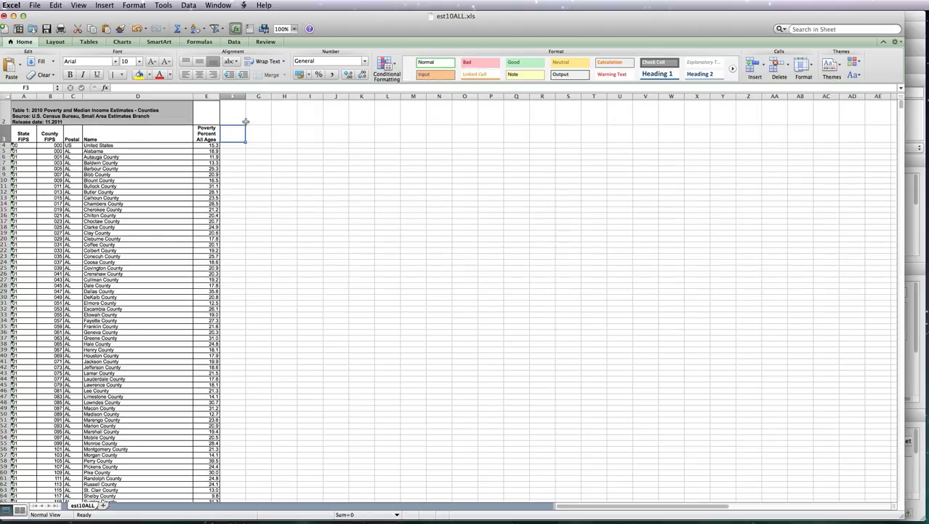
# - Add a 'geoid' header in F3 and enter =TEXT(A4,"00")&TEXT(B4,"000") in F4
pyautogui.write('geoid')
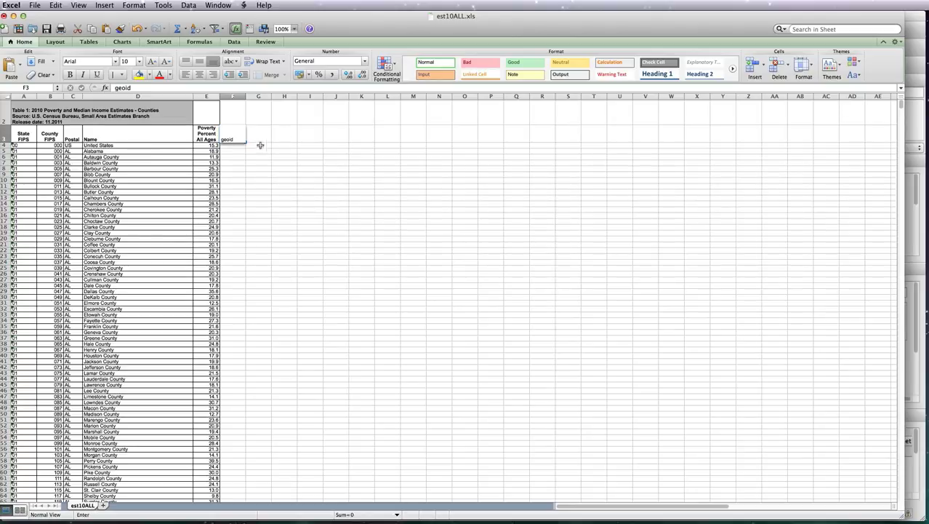
pyautogui.press('Return')
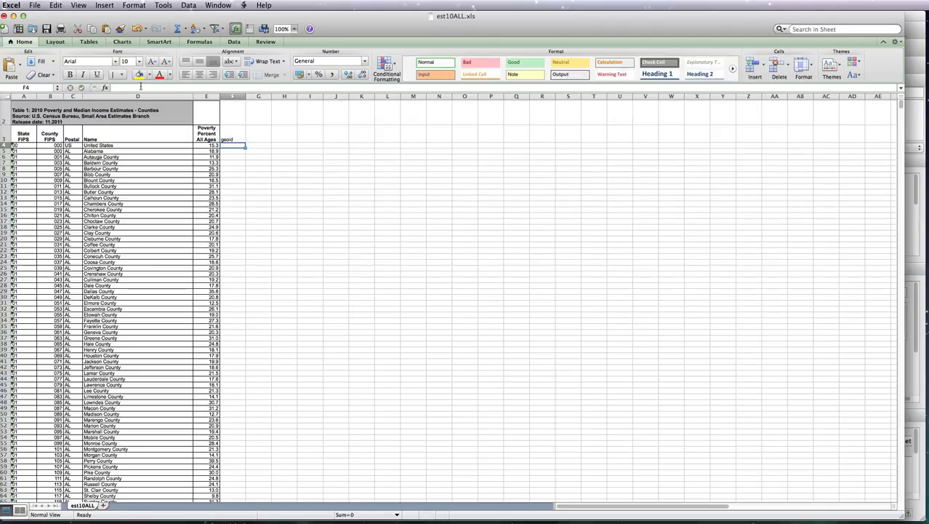
pyautogui.click(143, 87)
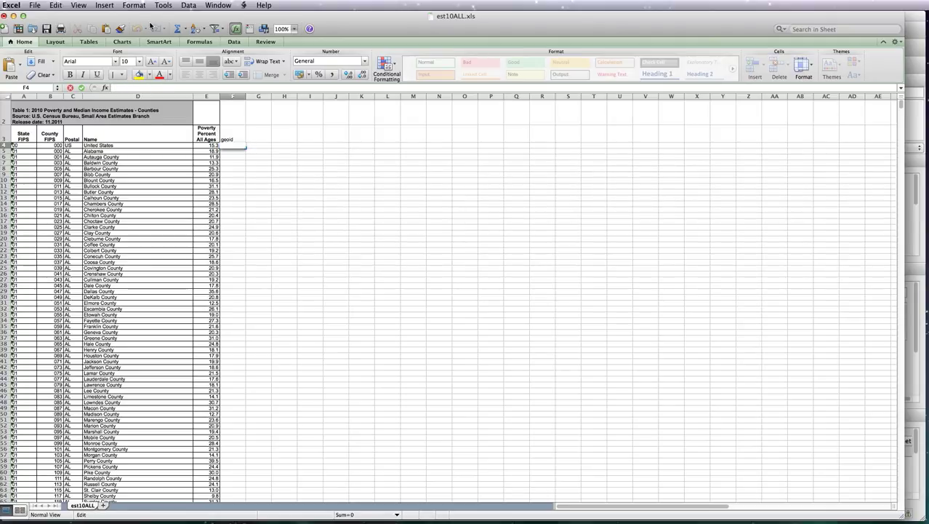
pyautogui.write('=T')
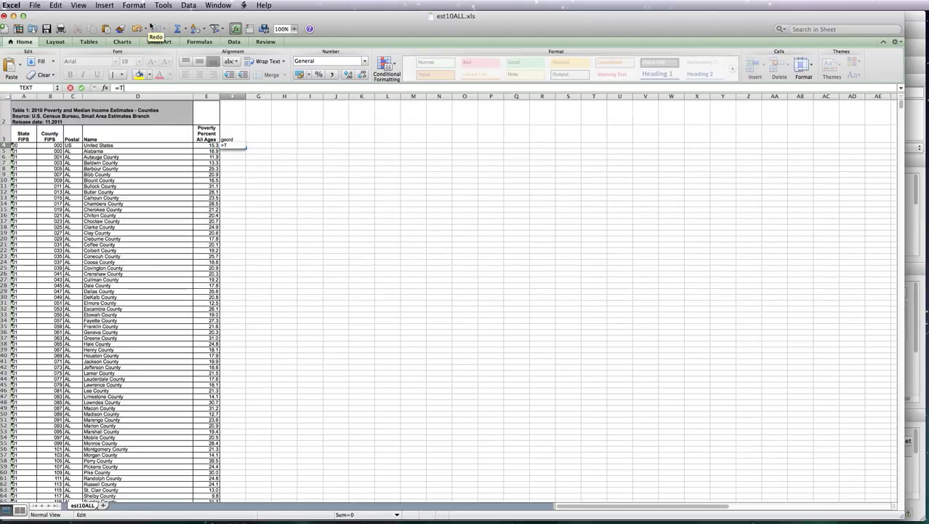
pyautogui.write('EXT(')
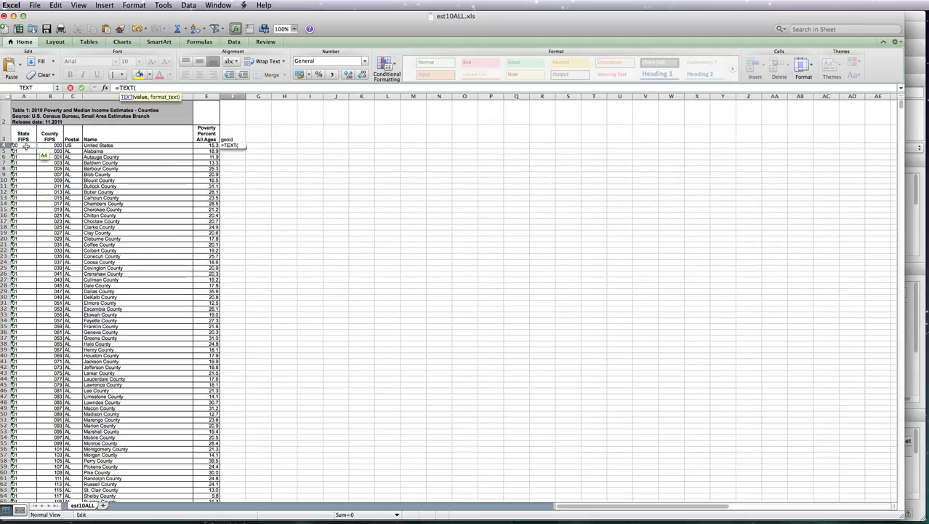
pyautogui.click(26, 146)
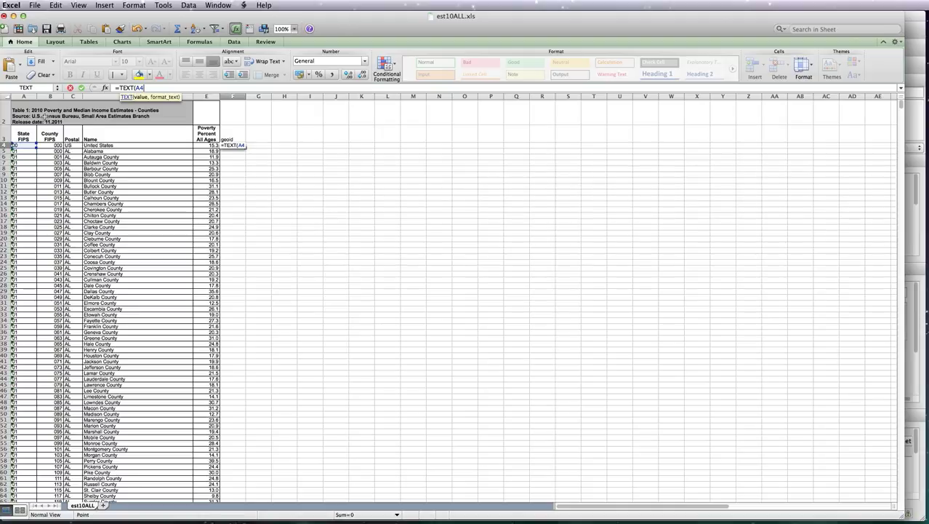
pyautogui.write(',"00")')
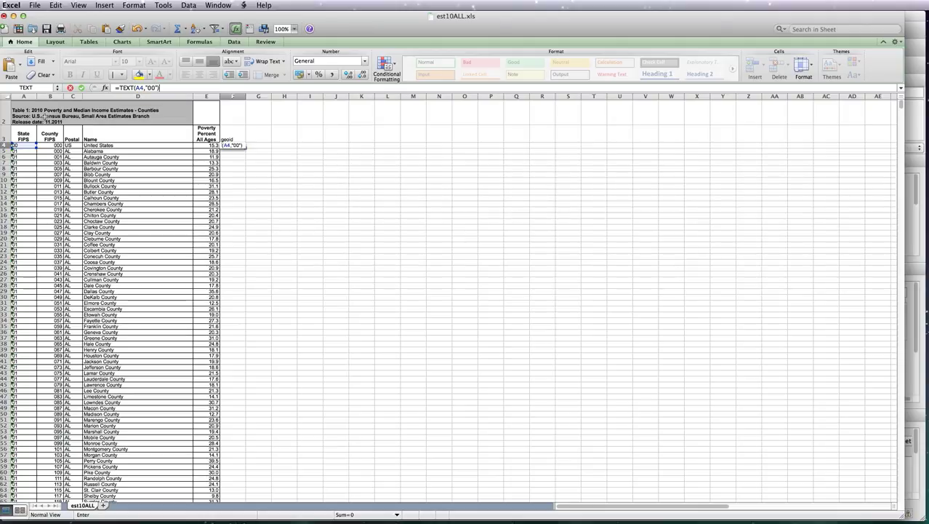
pyautogui.write('&TEXT(')
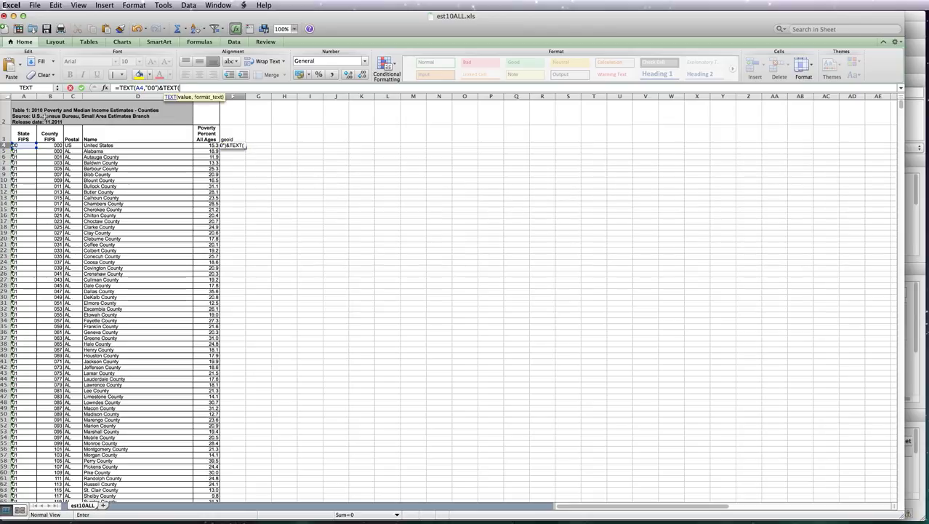
pyautogui.click(58, 145)
pyautogui.write(',')
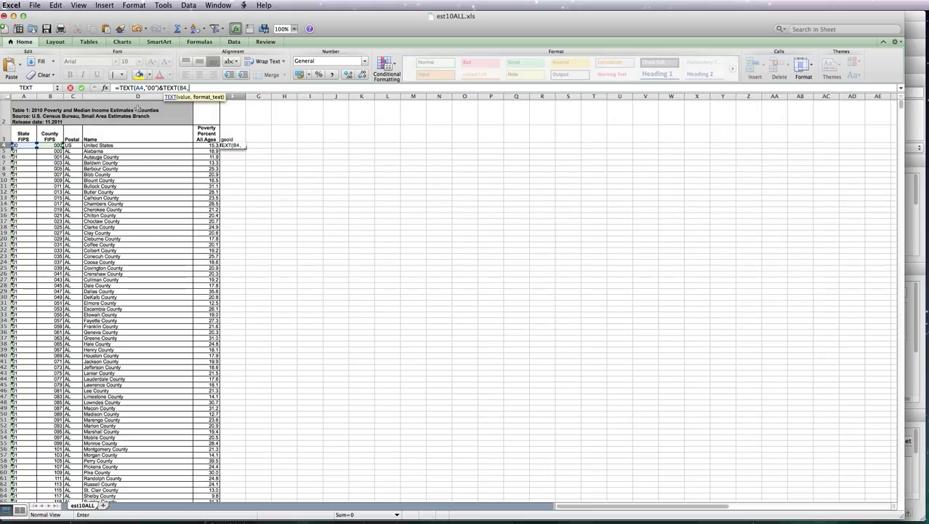
pyautogui.write('"000")')
pyautogui.press('Return')
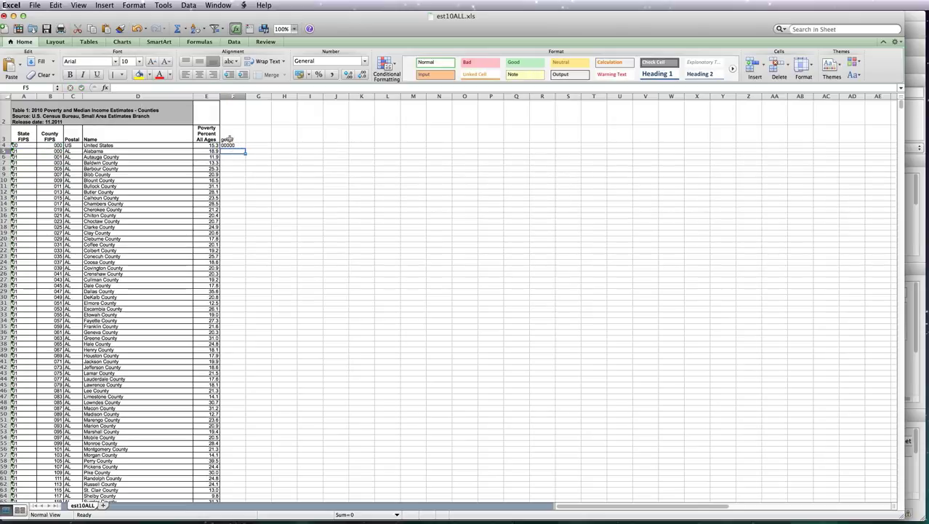
# - Fill the geoid formula down from F4 to F1198 with Fill Down
pyautogui.click(240, 145)
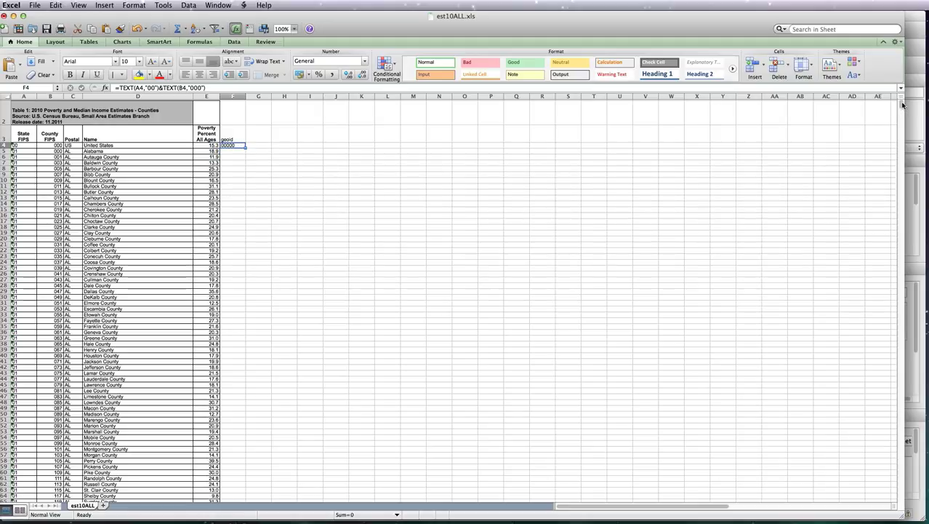
pyautogui.moveTo(901, 109); pyautogui.dragTo(874, 485)
pyautogui.scroll(8, 611, 333)
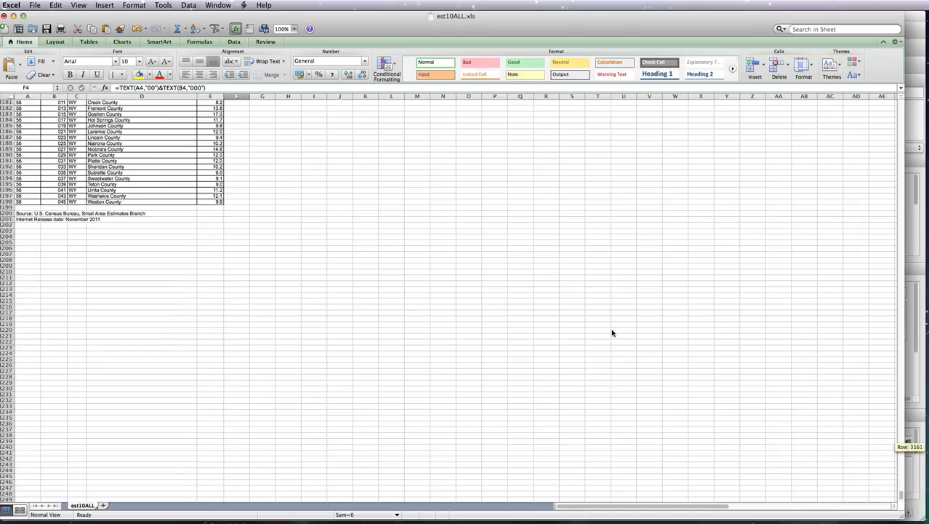
pyautogui.keyDown('shift'); pyautogui.click(234, 319); pyautogui.keyUp('shift')
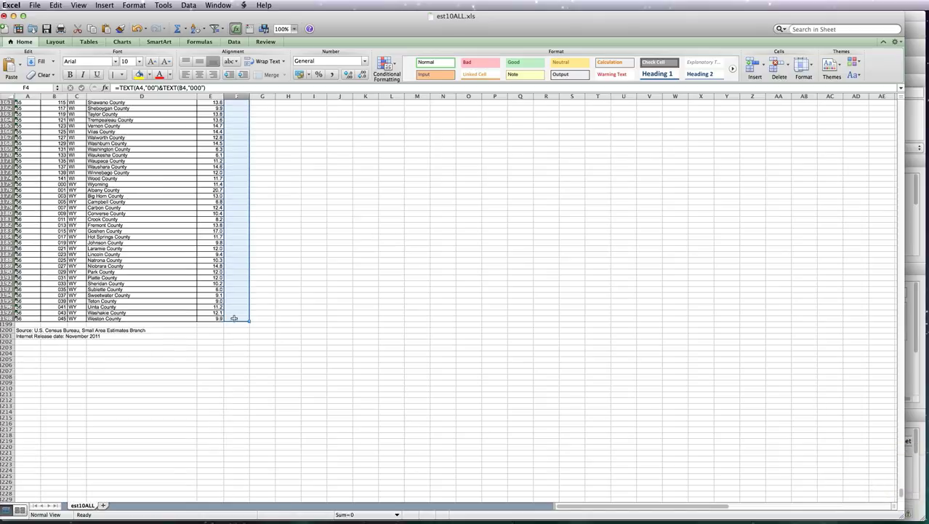
pyautogui.click(54, 64)
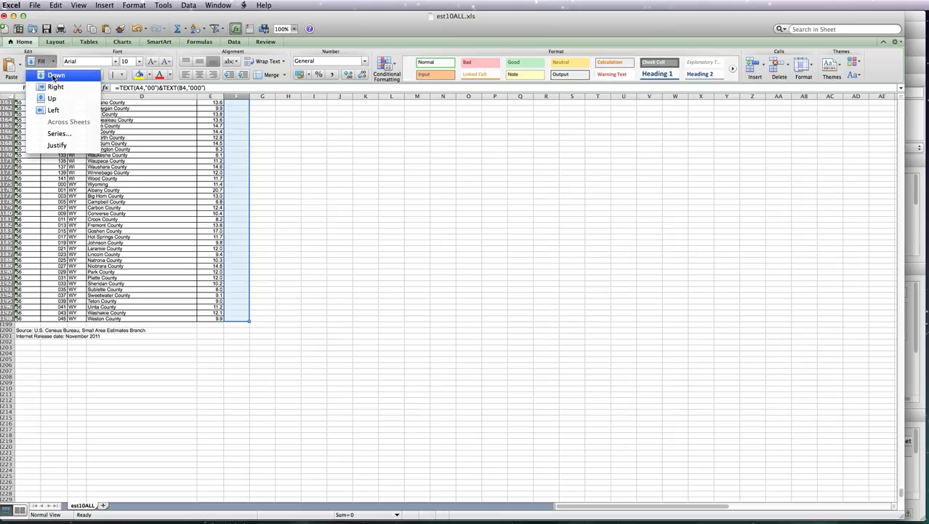
pyautogui.click(55, 75)
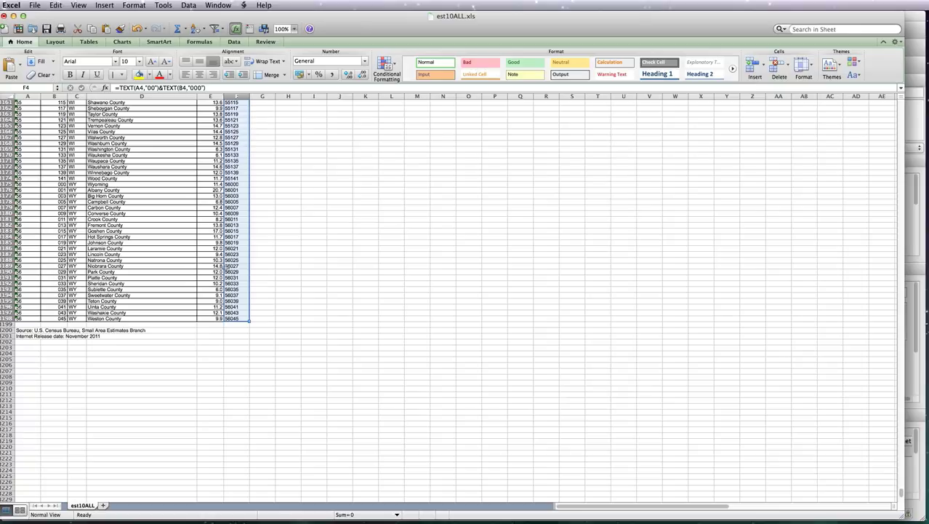
pyautogui.moveTo(901, 495); pyautogui.dragTo(911, 90)
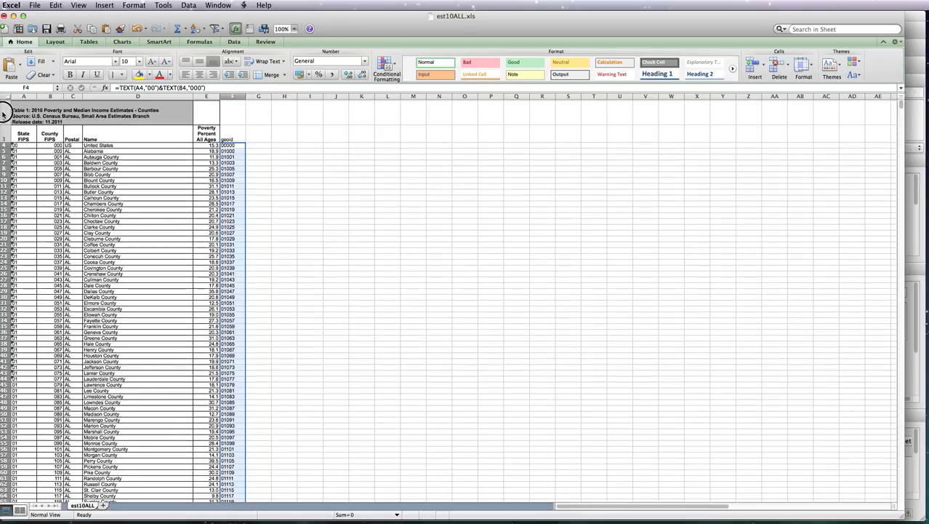
# - Delete the title rows above the table's column headers
pyautogui.hotkey('ctrl', 'Home')
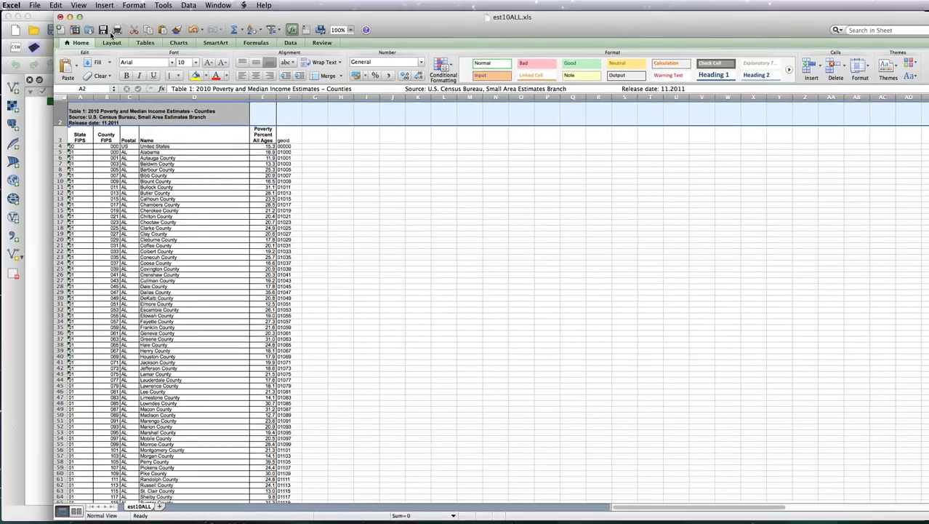
pyautogui.rightClick(56, 117)
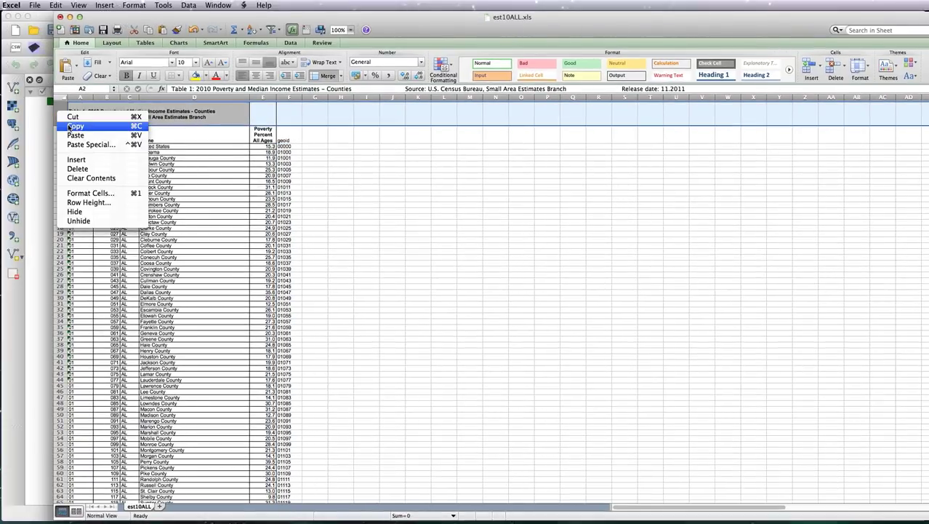
pyautogui.click(78, 169)
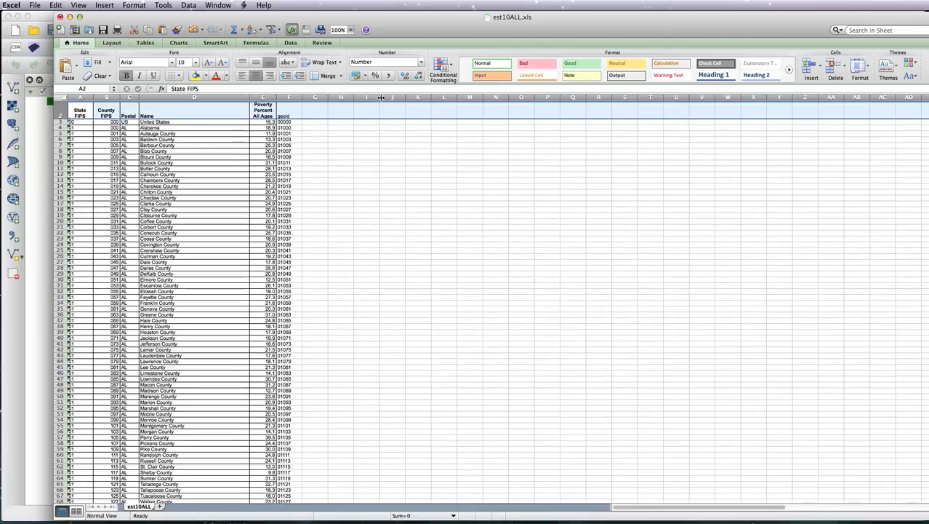
# - Save the sheet as est10ALL.csv in Comma Separated Values format
pyautogui.press('super+s')
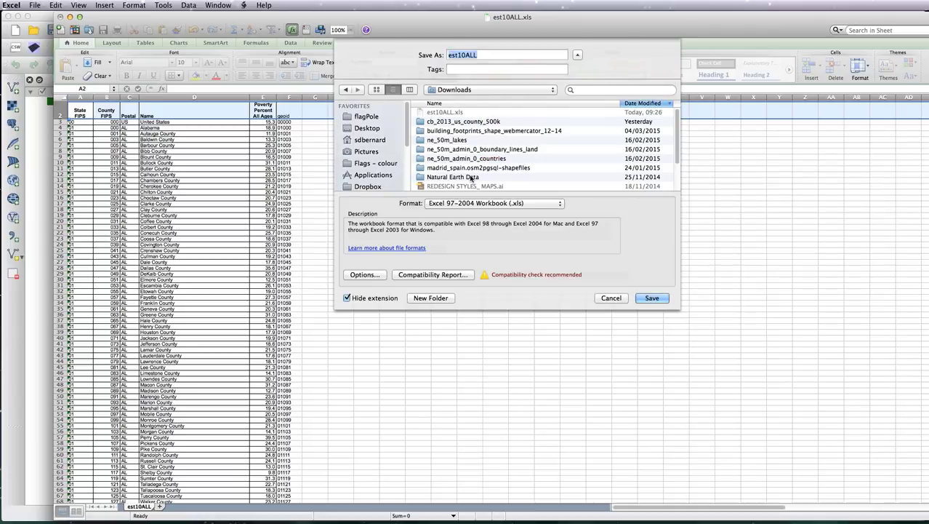
pyautogui.click(486, 204)
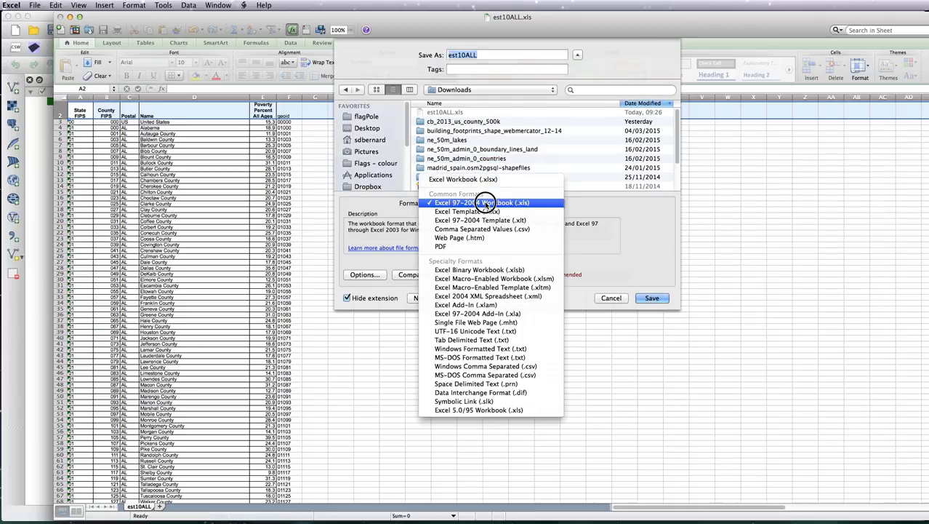
pyautogui.press('Escape')
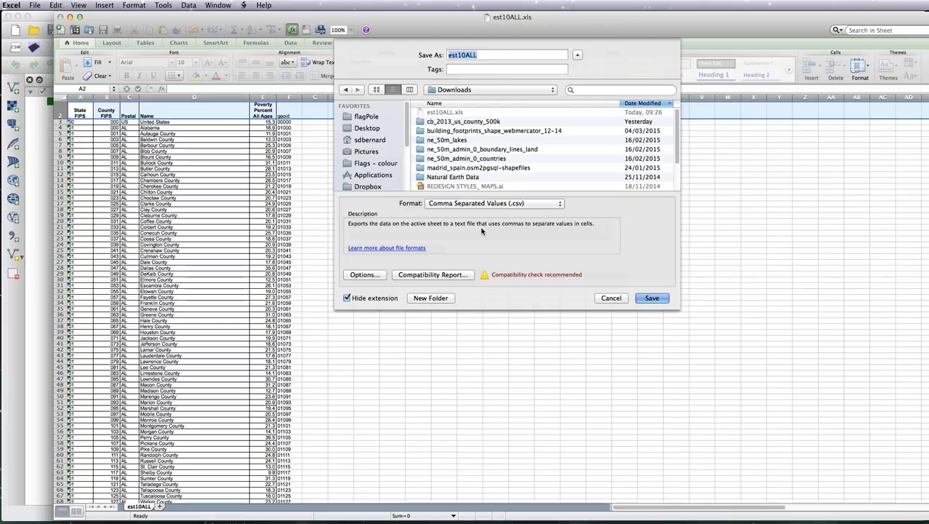
pyautogui.click(652, 298)
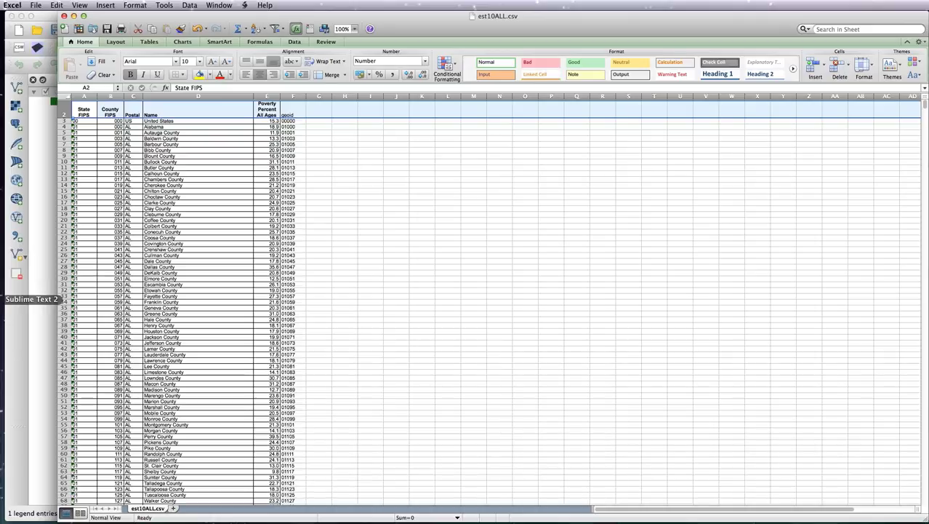
# - Open est10ALL.csv in Sublime Text, delete its 'Table with column headers' first line, and save
pyautogui.click(16, 299)
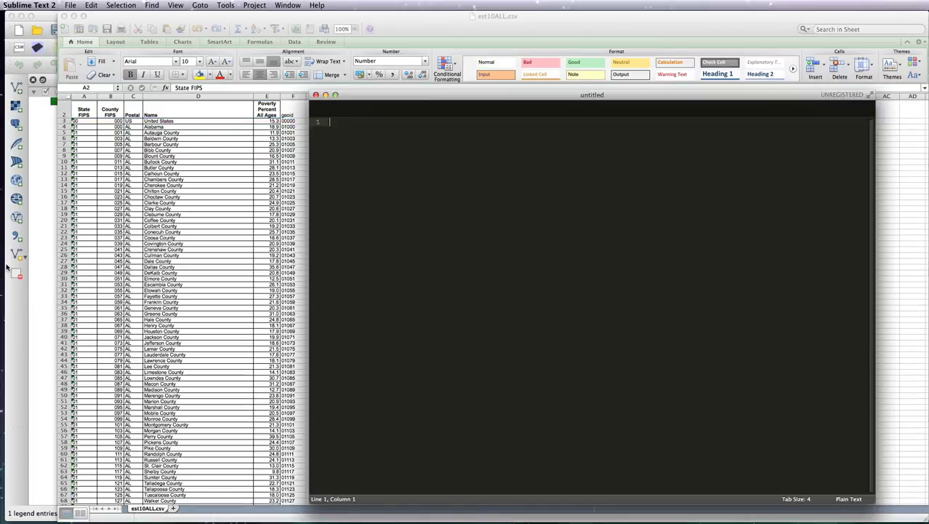
pyautogui.press('super+o')
pyautogui.click(535, 136)
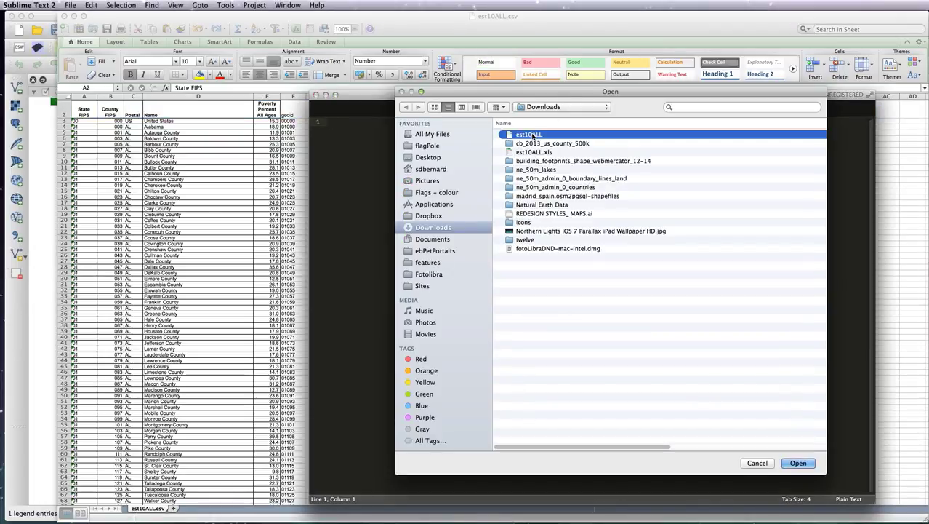
pyautogui.doubleClick(534, 136)
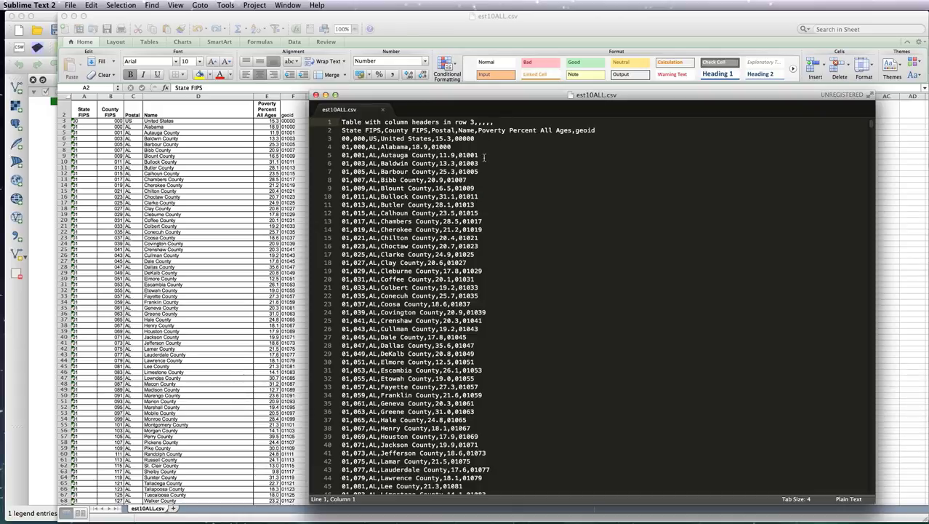
pyautogui.click(329, 122)
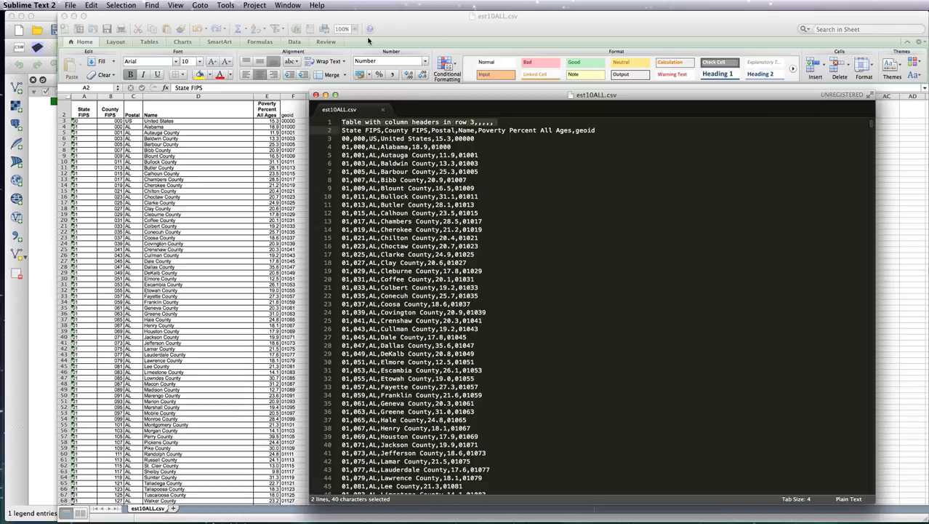
pyautogui.press('BackSpace')
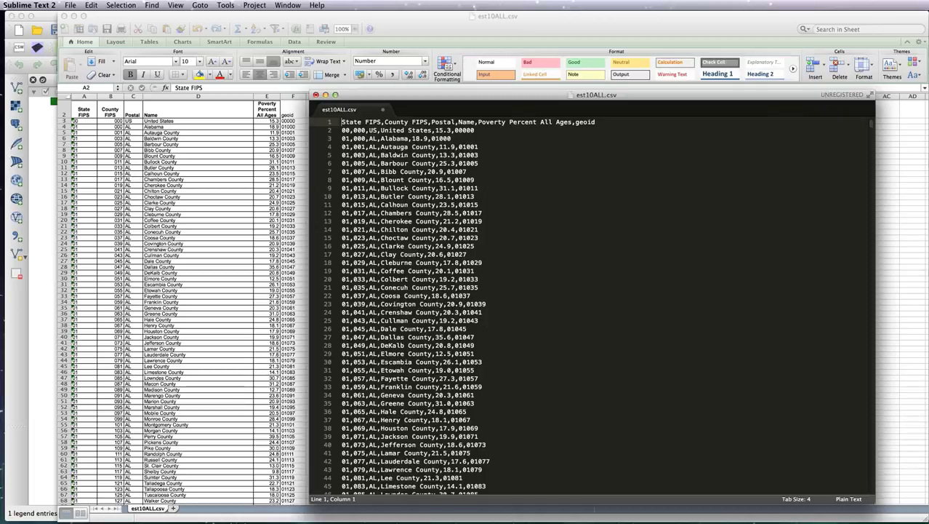
pyautogui.press('super+s')
# - Start a new file listing comma-separated "String" types, one per est10ALL.csv column
pyautogui.press('super+n')
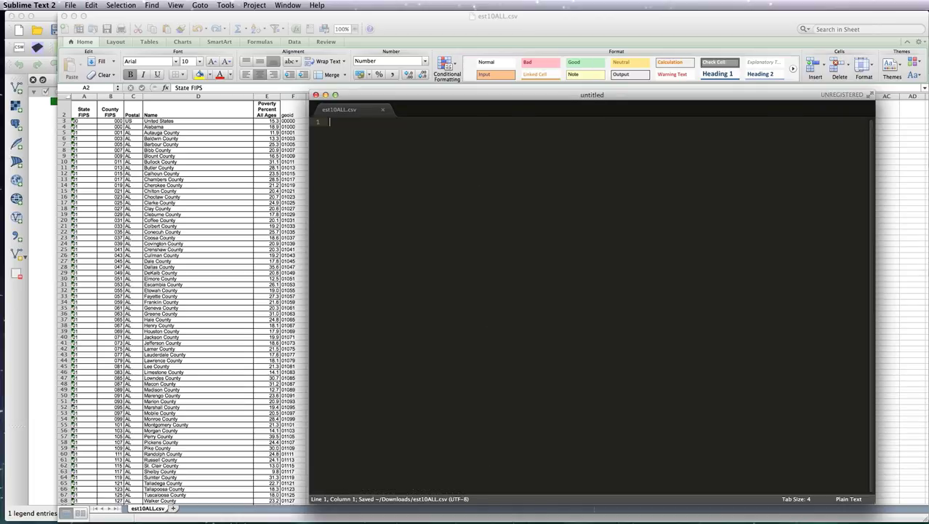
pyautogui.write('"')
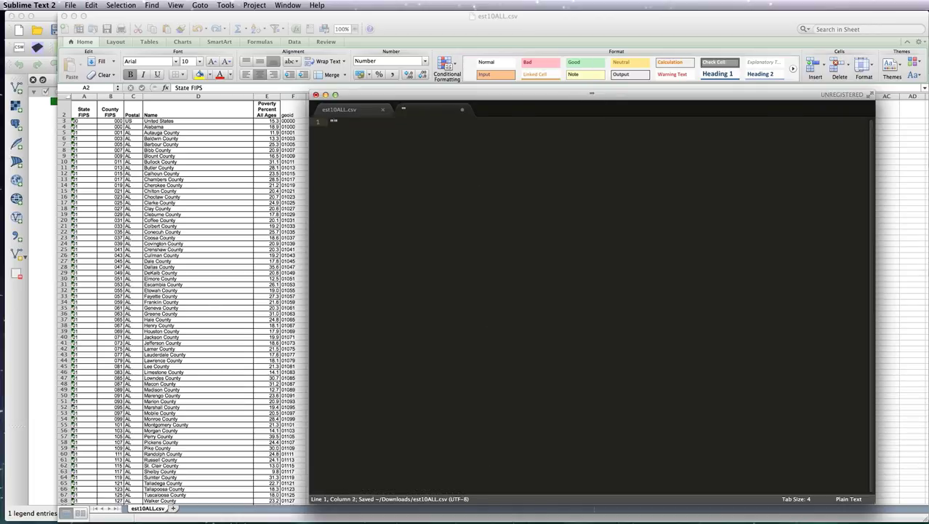
pyautogui.write('String"')
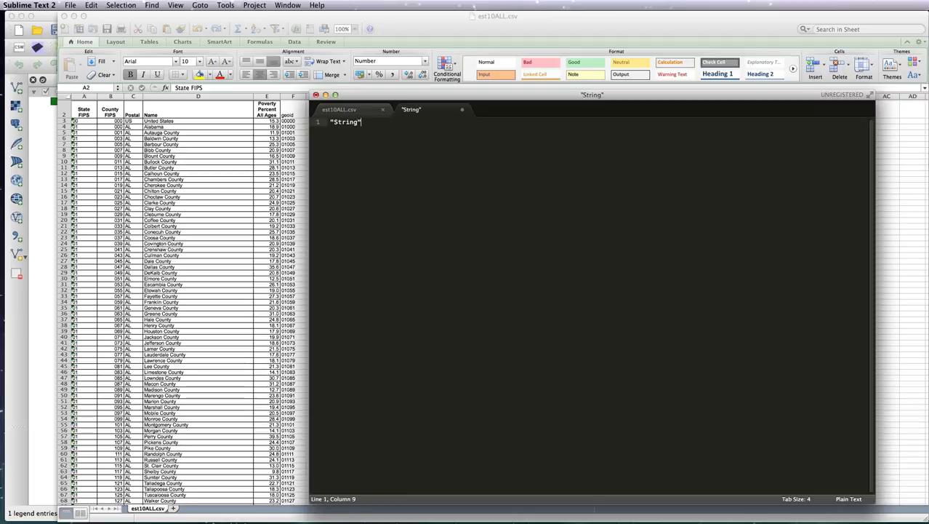
pyautogui.write(',')
pyautogui.moveTo(379, 123); pyautogui.dragTo(324, 121)
pyautogui.press('super+c')
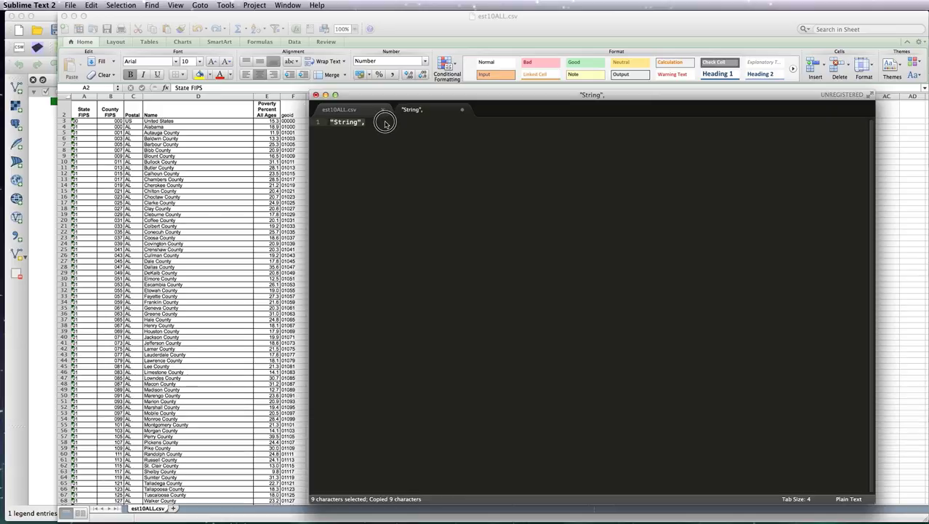
pyautogui.press('Right')
pyautogui.press('super+v')
pyautogui.press('super+v')
pyautogui.press('super+v')
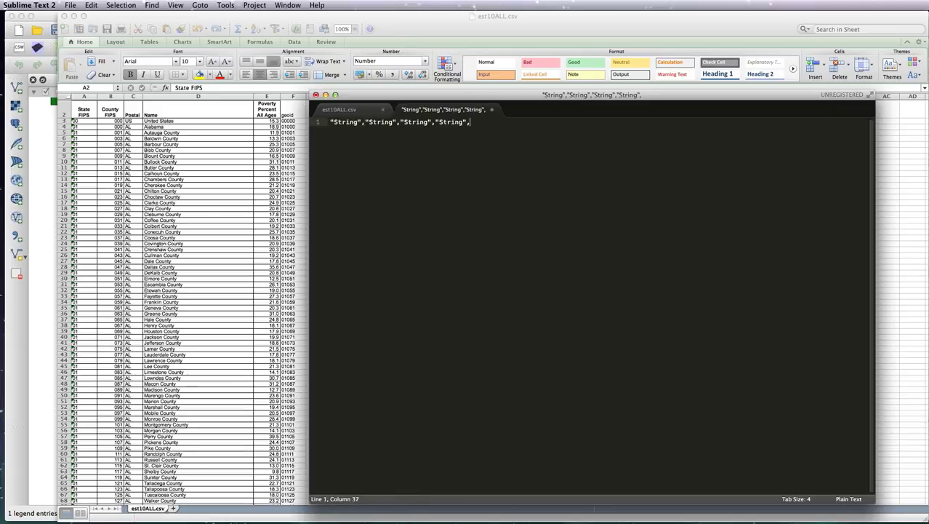
pyautogui.press('super+v')
pyautogui.press('super+v')
pyautogui.click(353, 109)
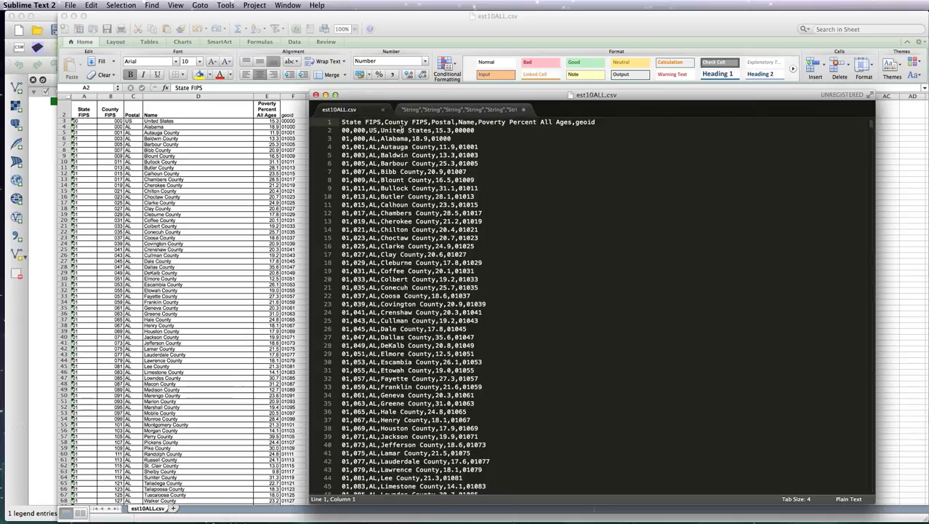
pyautogui.click(483, 110)
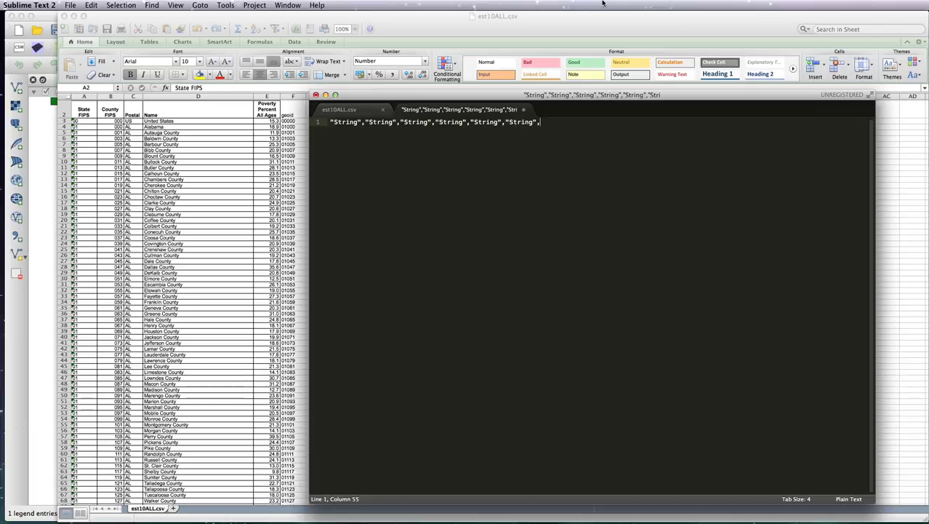
pyautogui.press('BackSpace')
pyautogui.click(349, 110)
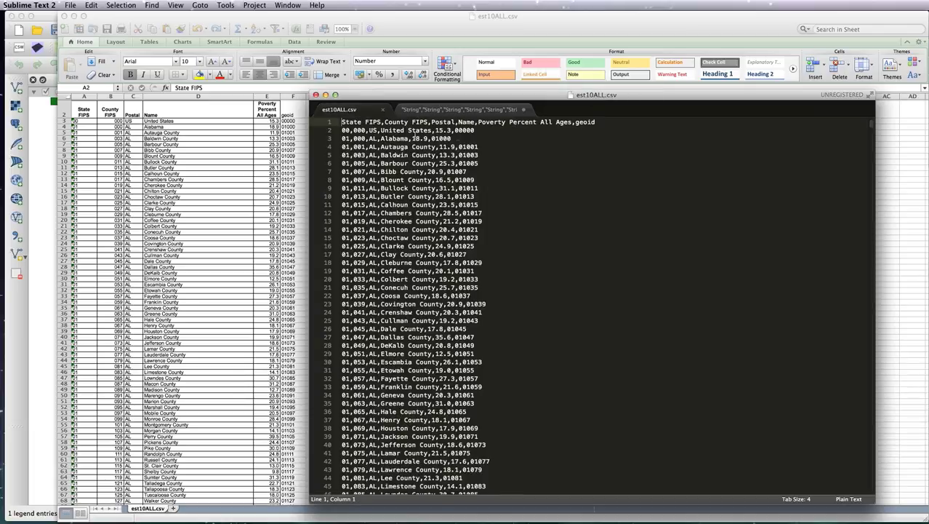
# - Change the fifth column type from "String" to "Integer"
pyautogui.click(485, 111)
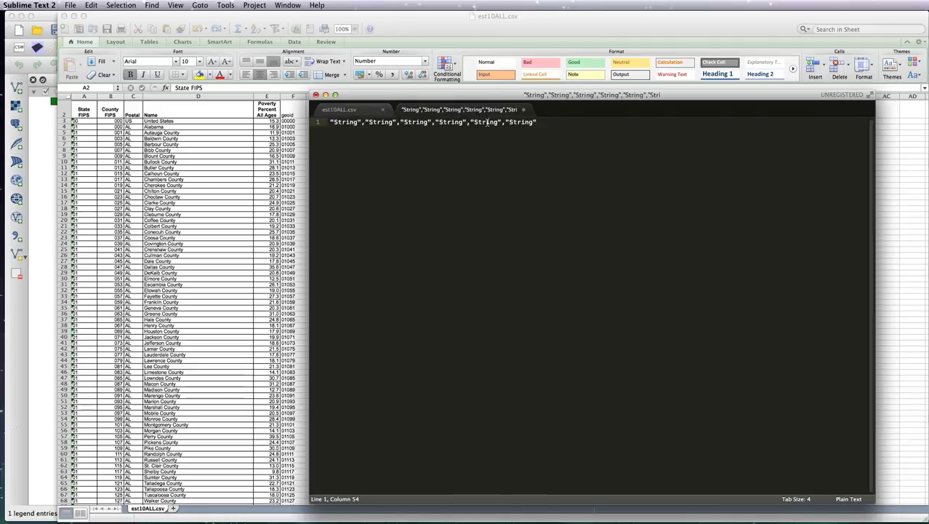
pyautogui.press('super+d')
pyautogui.write('Integer')
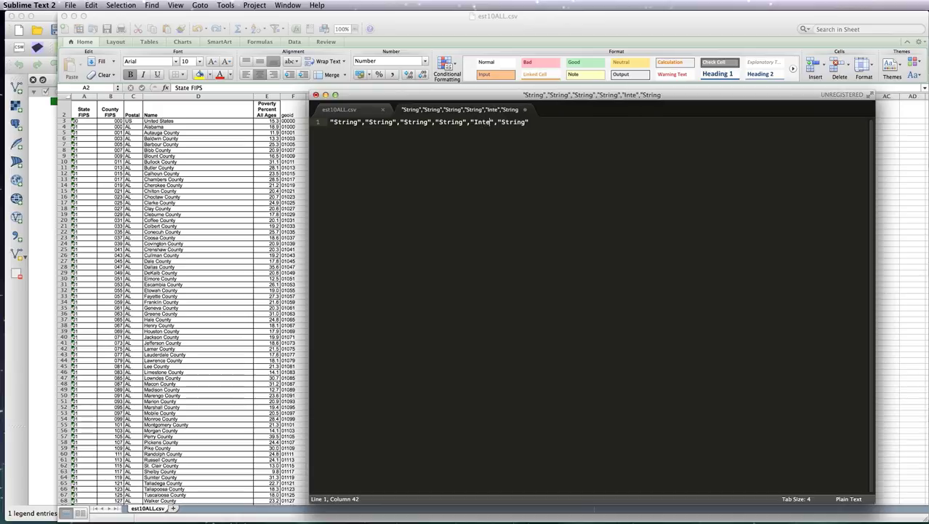
pyautogui.click(560, 144)
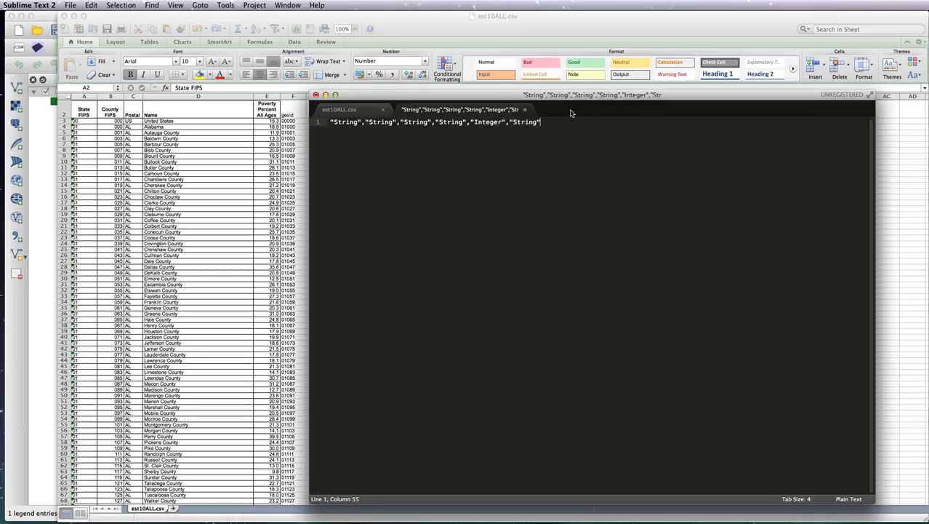
# - Save the type list as est10ALL.csvt in Downloads
pyautogui.press('super+s')
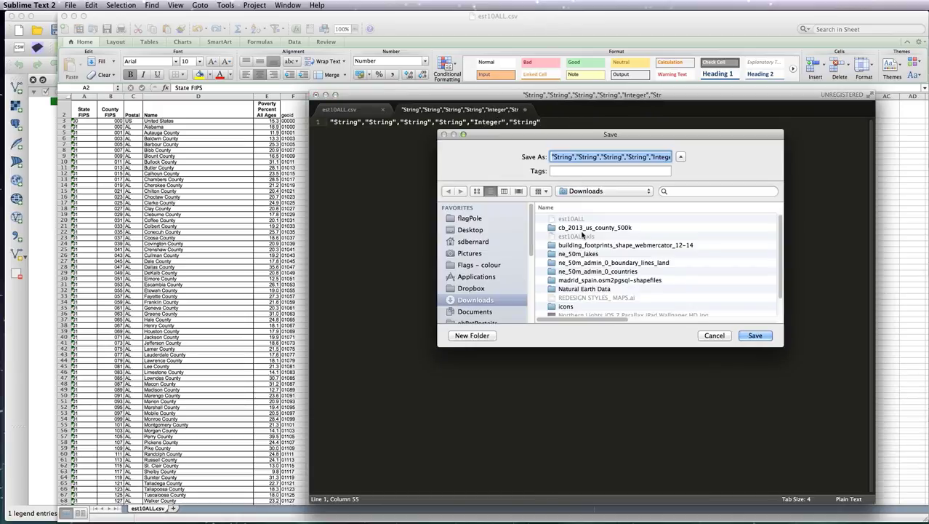
pyautogui.click(573, 220)
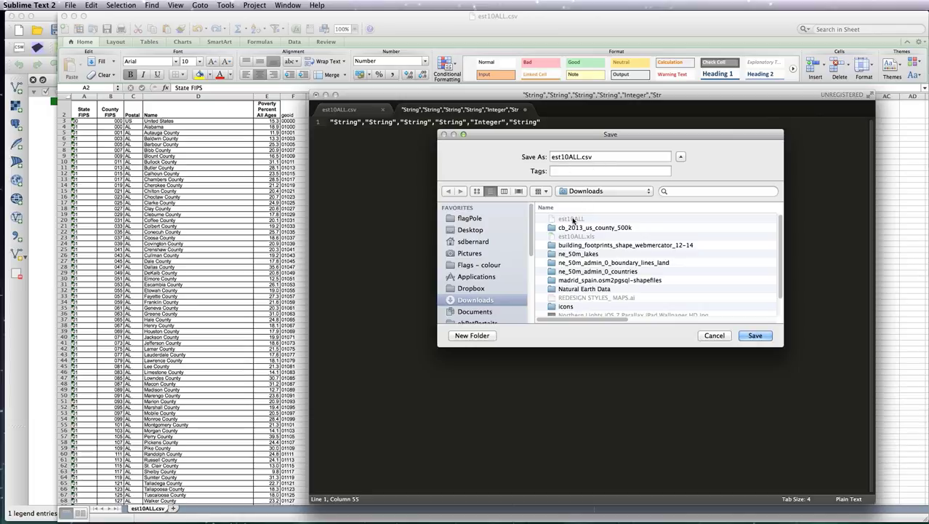
pyautogui.click(601, 157)
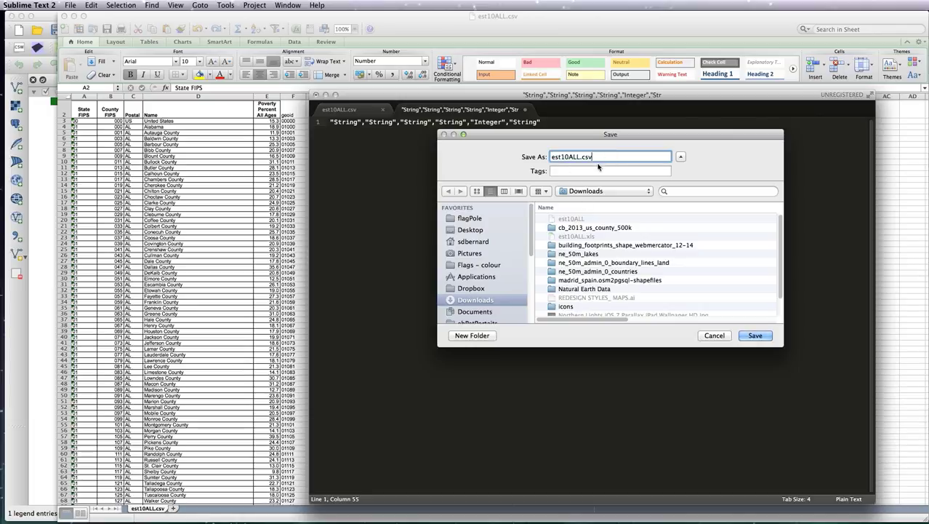
pyautogui.write('t')
pyautogui.click(756, 335)
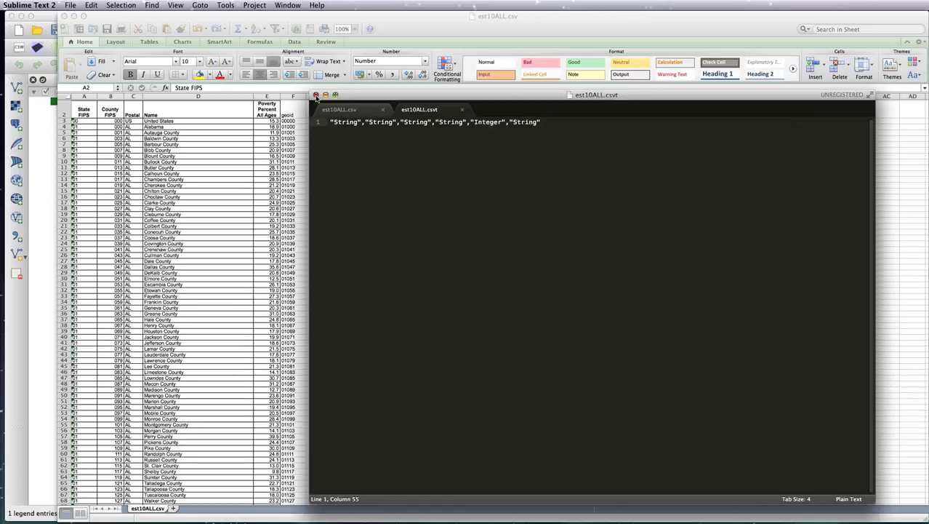
# - Close Sublime Text and drag the est10ALL table from Finder into QGIS as a layer
pyautogui.click(316, 95)
pyautogui.click(48, 178)
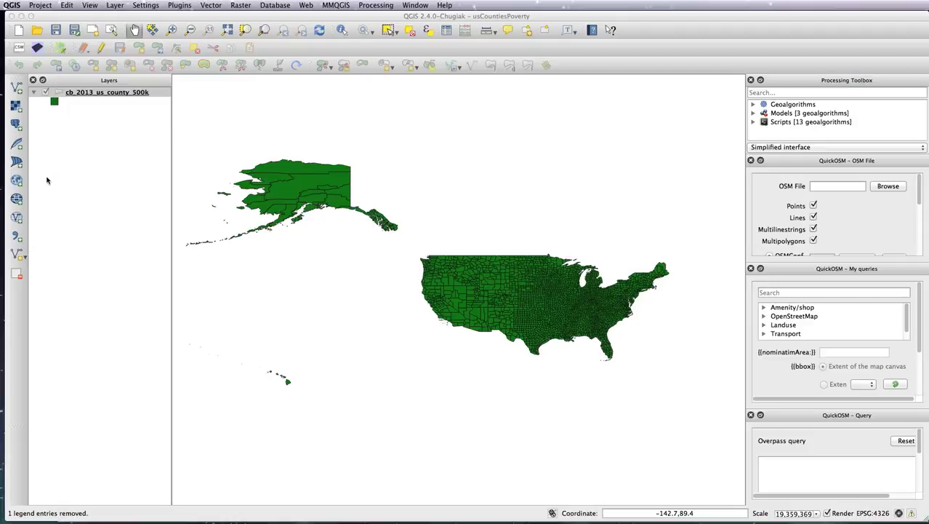
pyautogui.press('super+n')
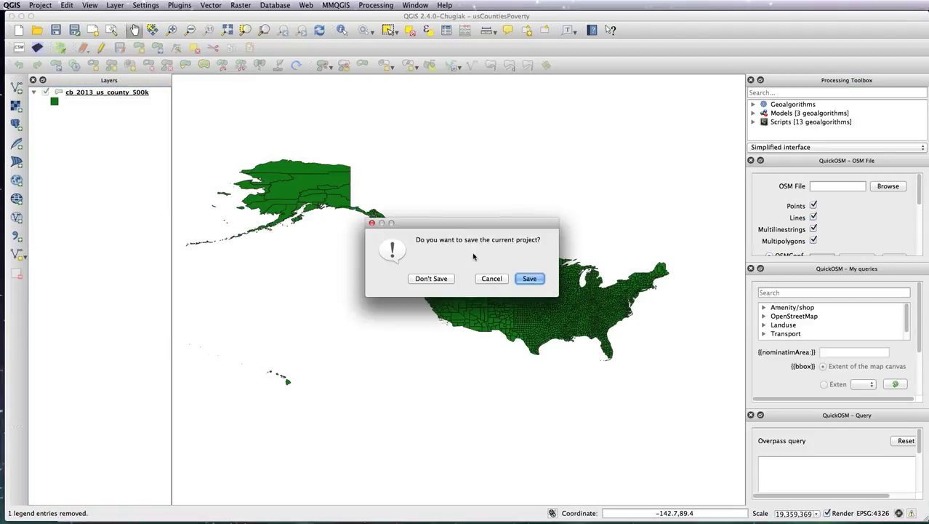
pyautogui.click(491, 278)
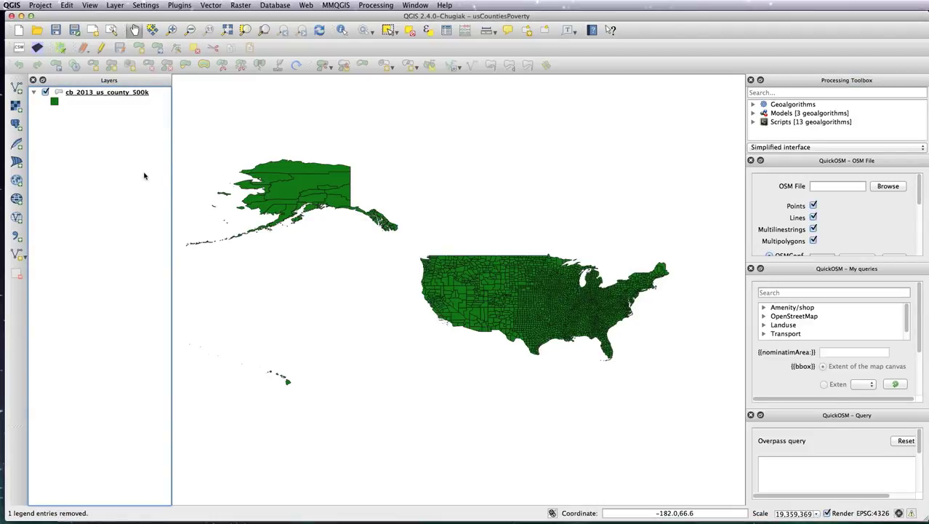
pyautogui.press('super+Tab')
pyautogui.press('super+Tab')
pyautogui.press('super+Tab')
pyautogui.press('super+Tab')
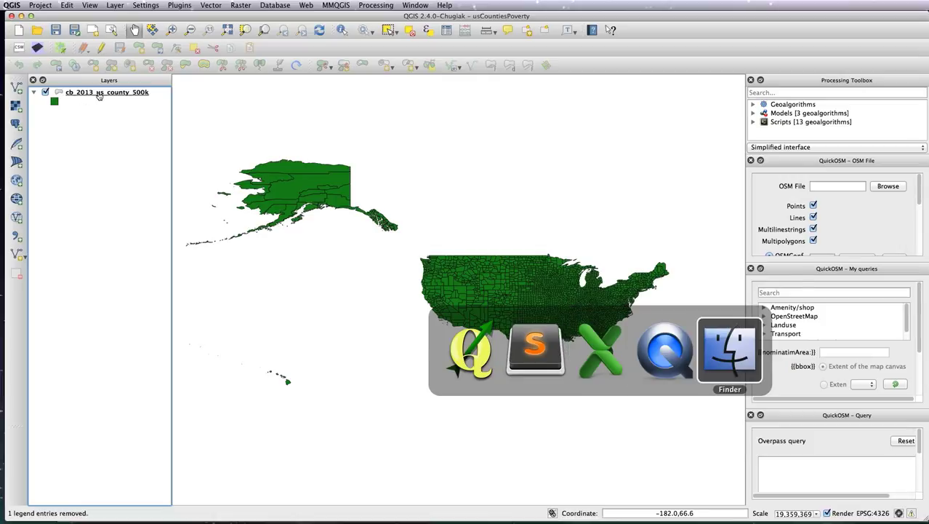
pyautogui.moveTo(533, 181); pyautogui.dragTo(158, 217)
pyautogui.click(429, 131)
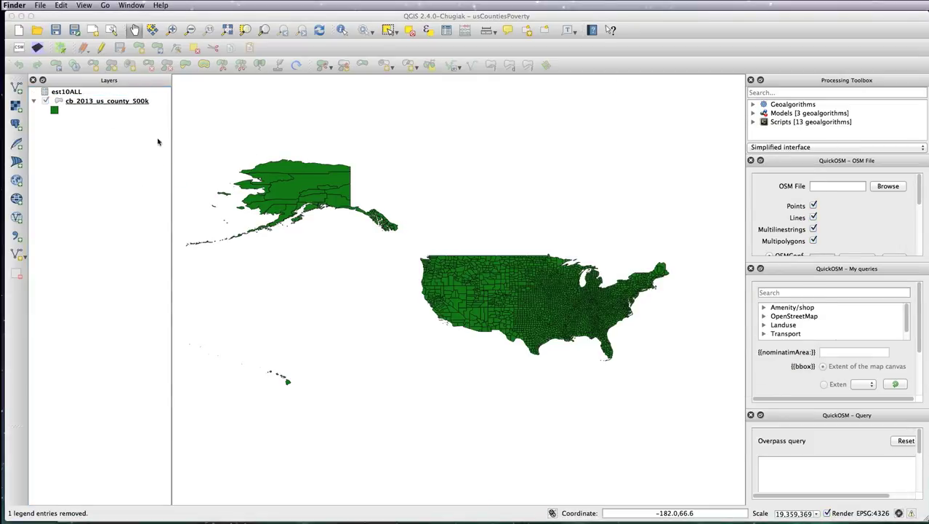
# - Add a join on the county layer linking est10ALL's geoid field to GEOID
pyautogui.click(104, 102)
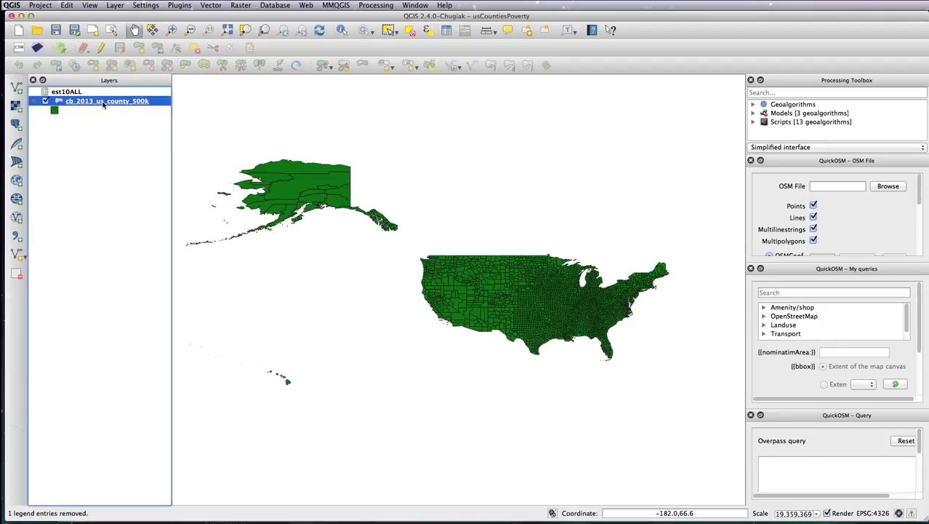
pyautogui.doubleClick(102, 101)
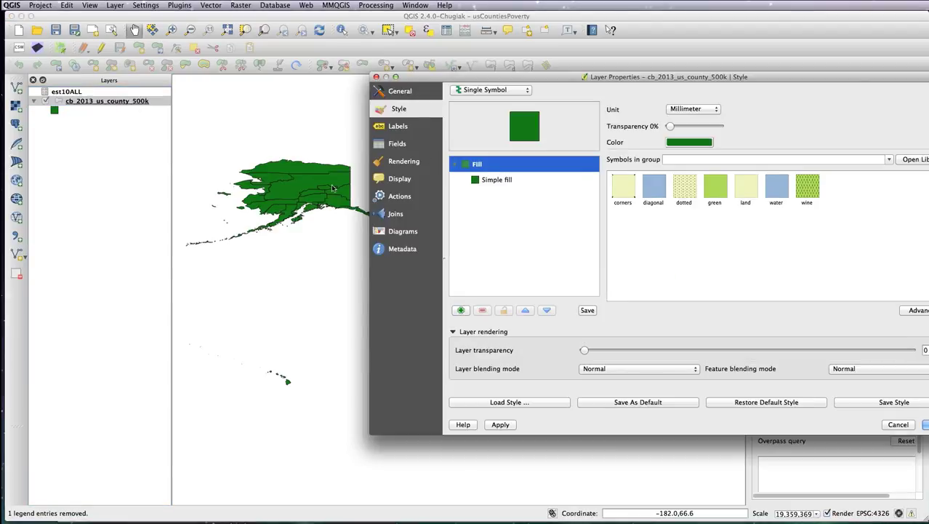
pyautogui.click(397, 215)
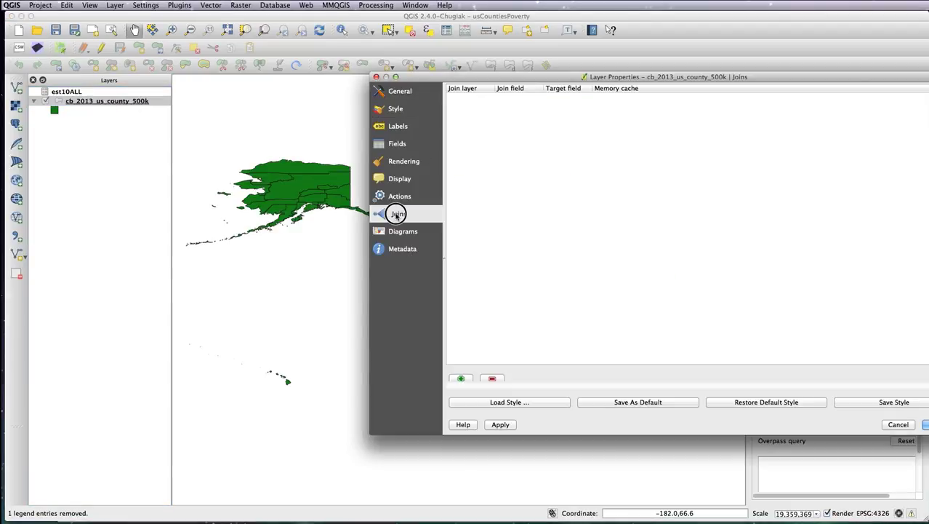
pyautogui.click(461, 379)
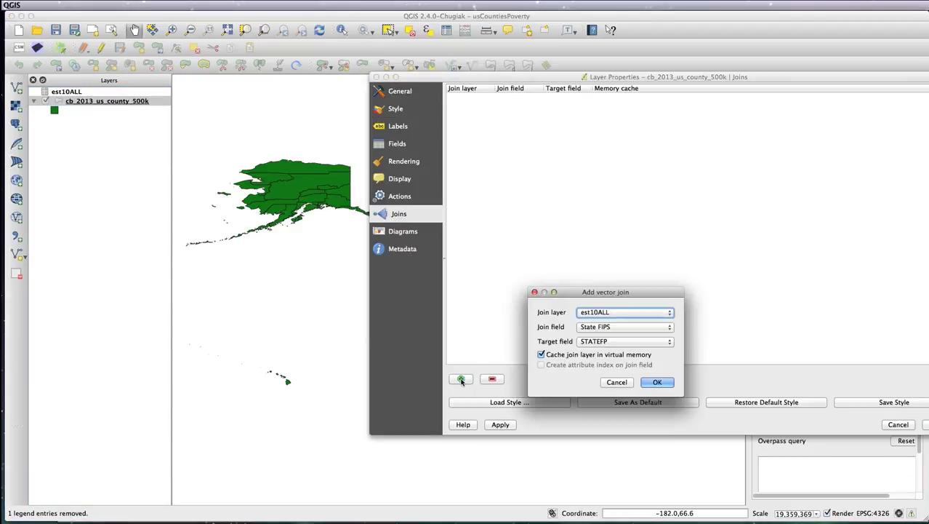
pyautogui.click(611, 328)
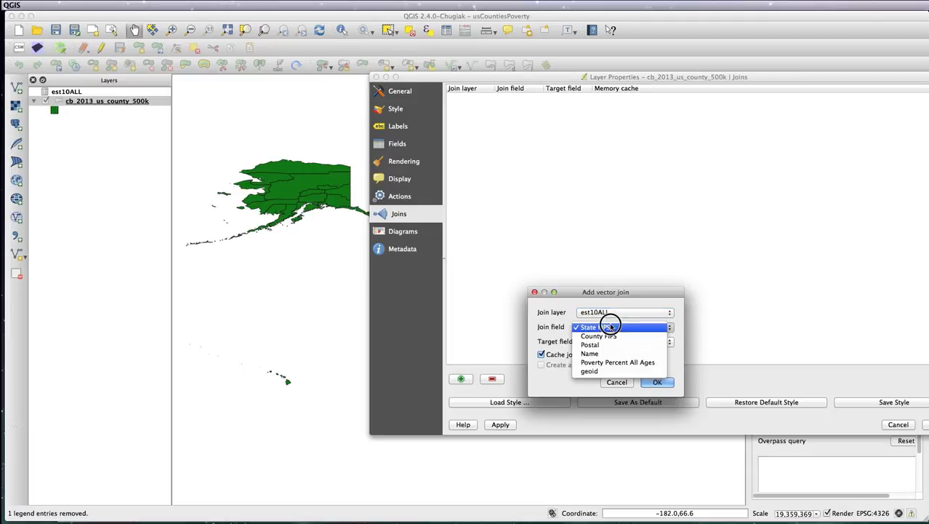
pyautogui.click(591, 372)
pyautogui.click(602, 343)
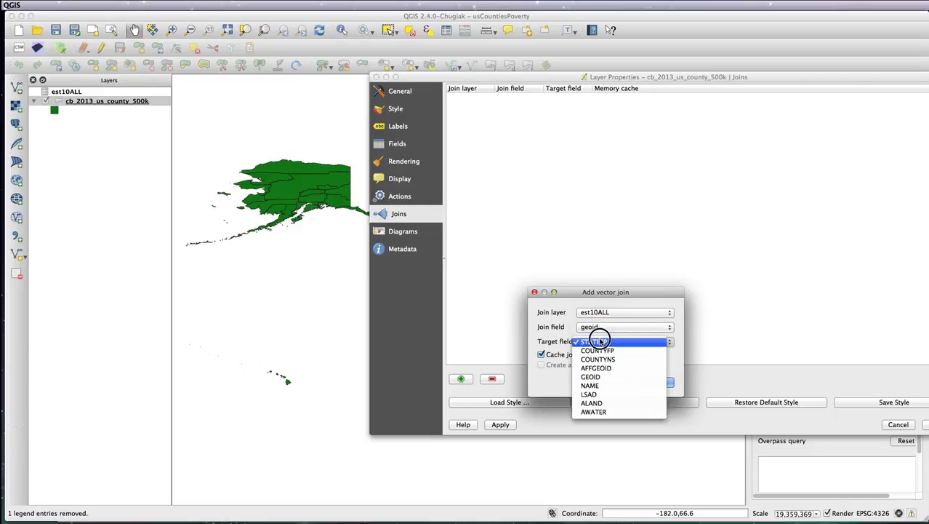
pyautogui.click(593, 377)
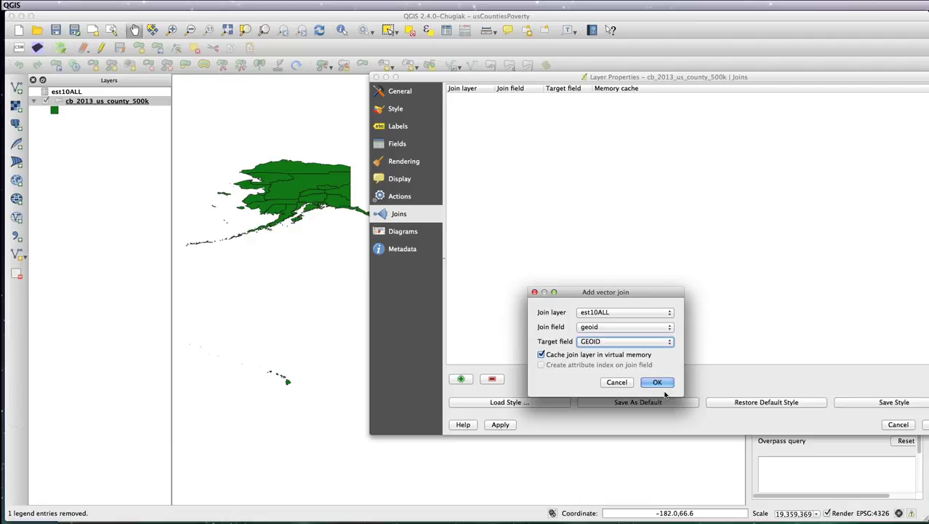
pyautogui.click(658, 382)
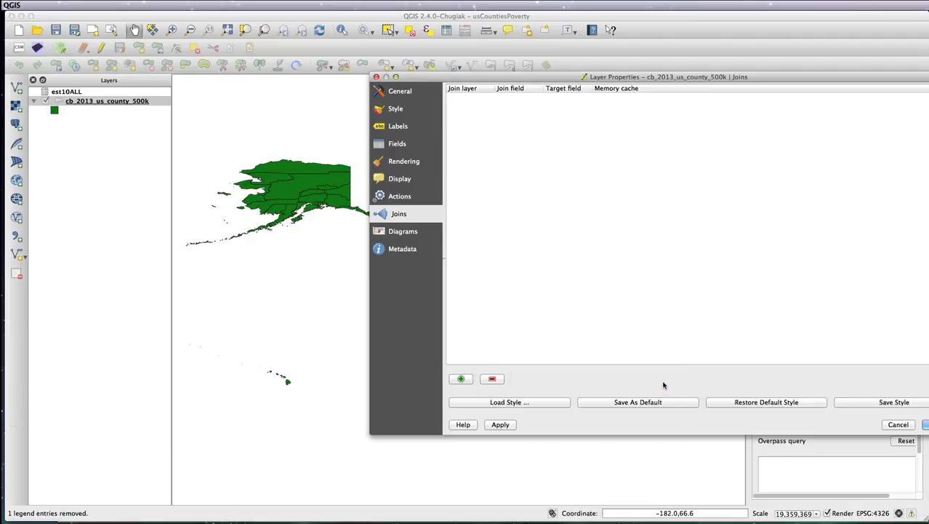
# - Apply the est10ALL join and sort the county attribute table by FIPS, name and Poverty Percent to verify it
pyautogui.click(924, 425)
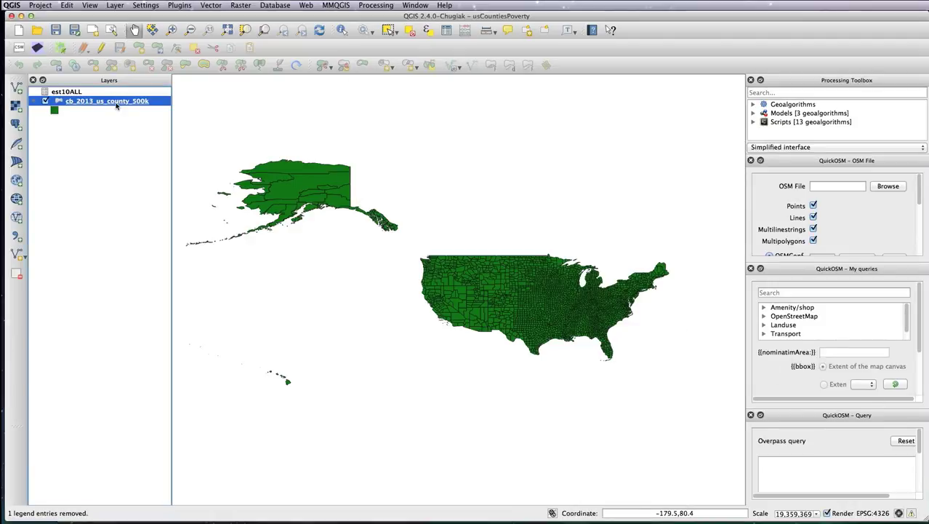
pyautogui.click(447, 31)
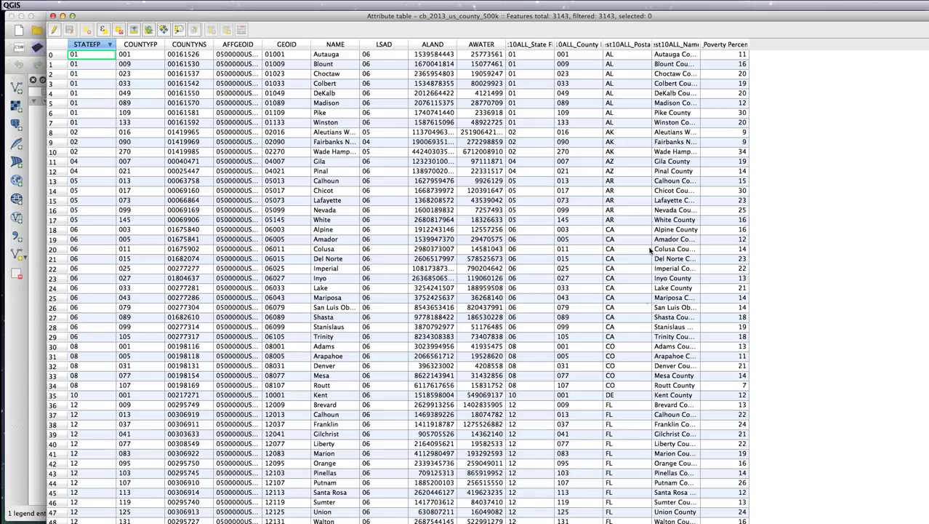
pyautogui.click(520, 45)
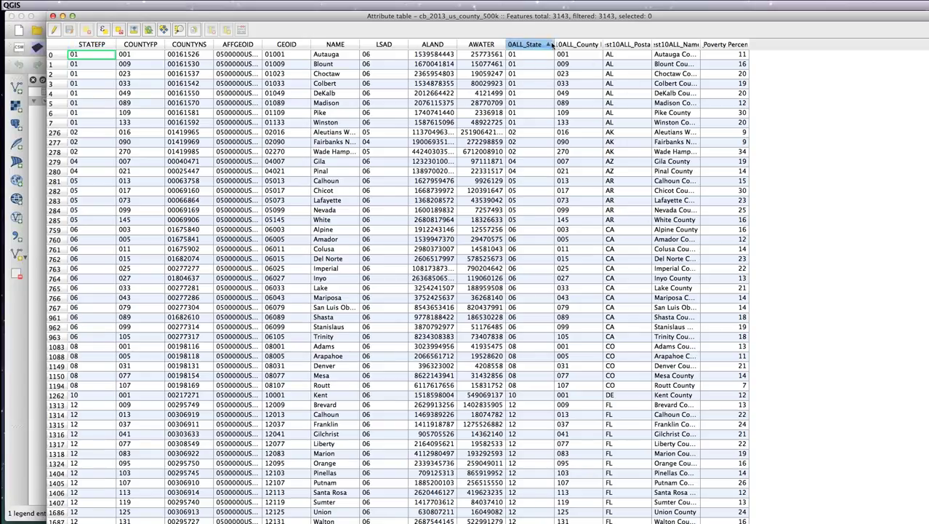
pyautogui.click(578, 44)
pyautogui.click(627, 44)
pyautogui.click(682, 44)
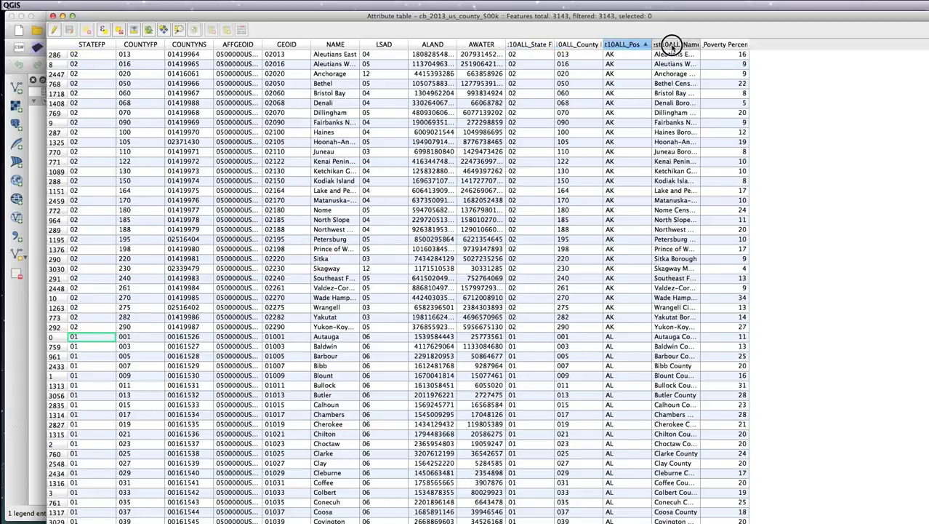
pyautogui.click(731, 45)
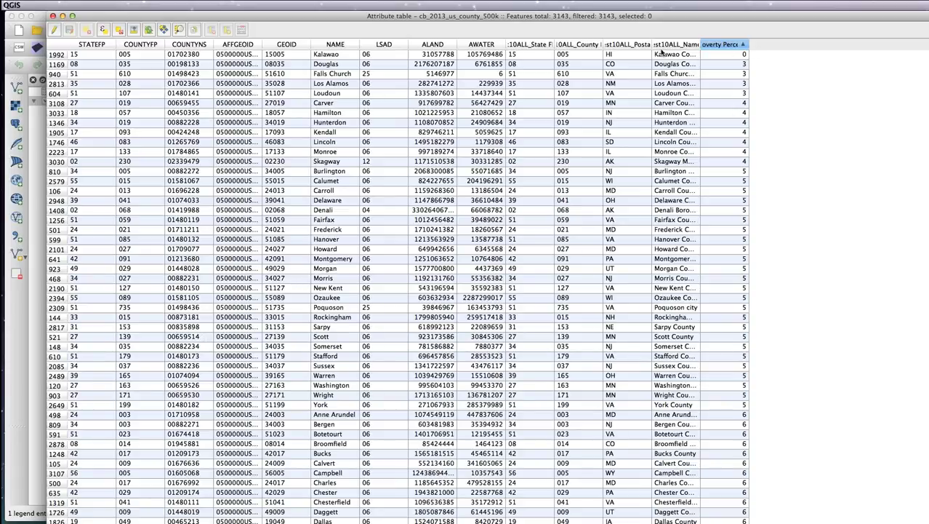
pyautogui.click(676, 44)
pyautogui.click(627, 45)
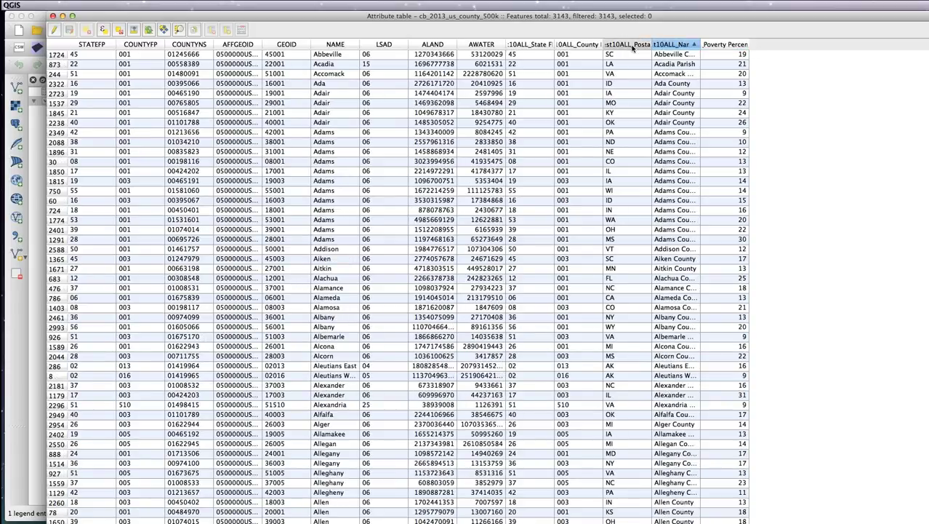
pyautogui.click(52, 16)
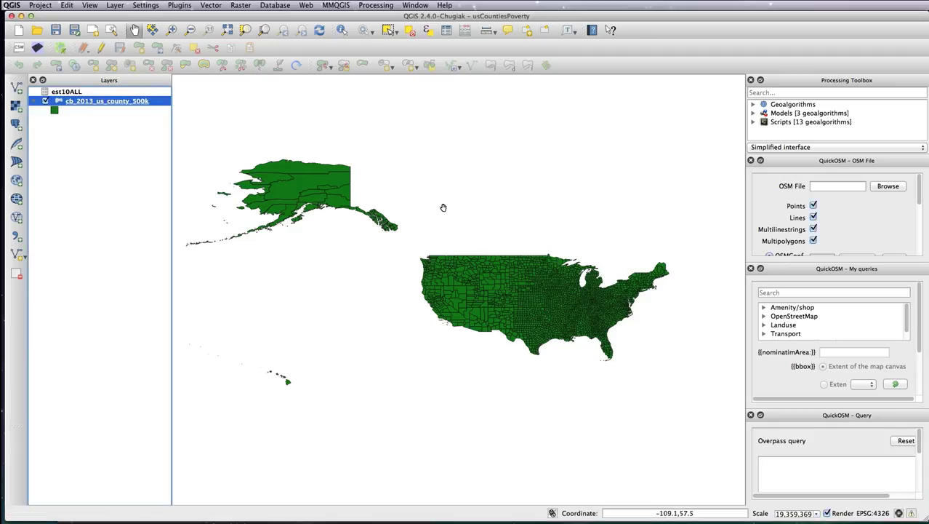
# - In the county layer's Style properties, try Categorized symbology and browse the available fields
pyautogui.doubleClick(124, 102)
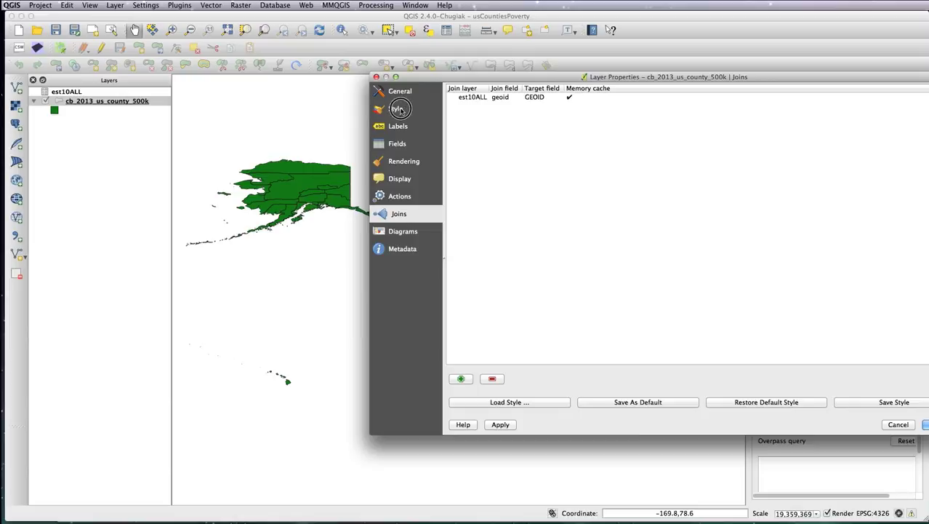
pyautogui.click(399, 108)
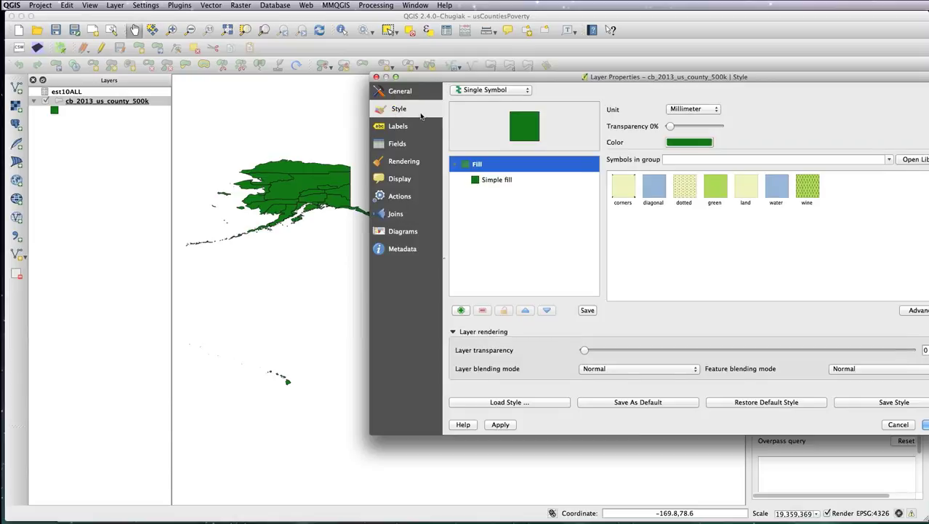
pyautogui.click(502, 91)
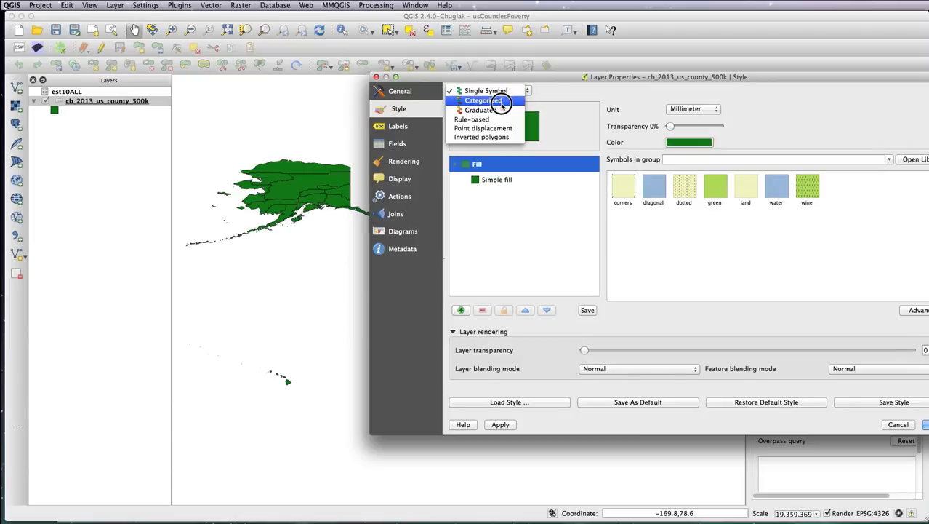
pyautogui.click(500, 100)
pyautogui.moveTo(565, 77); pyautogui.dragTo(458, 69)
pyautogui.click(586, 101)
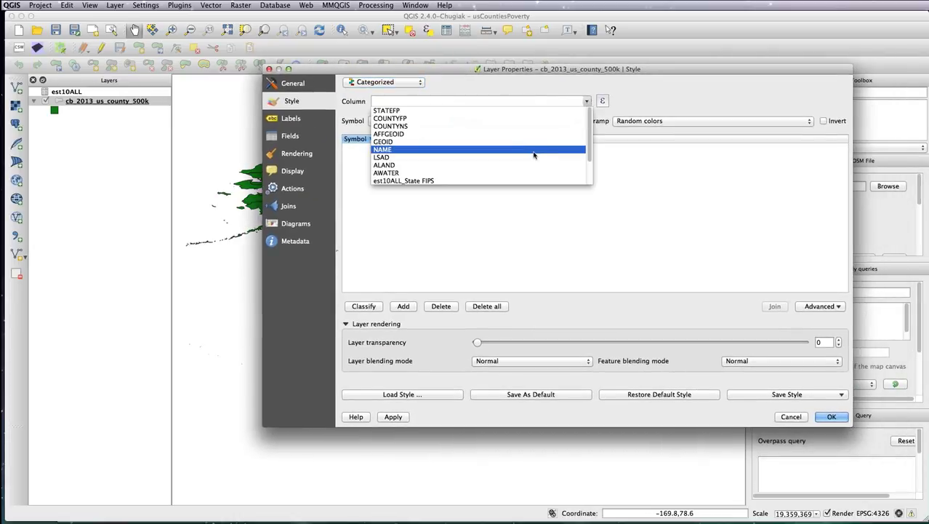
pyautogui.click(418, 75)
# - Switch to Graduated on est10ALL_Poverty Percent All Ages and classify into five Blues classes
pyautogui.click(417, 80)
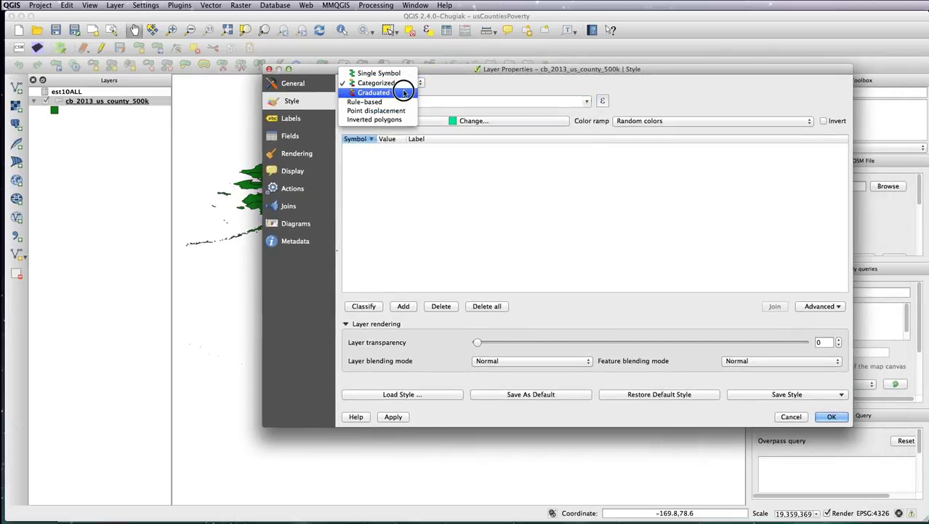
pyautogui.click(403, 93)
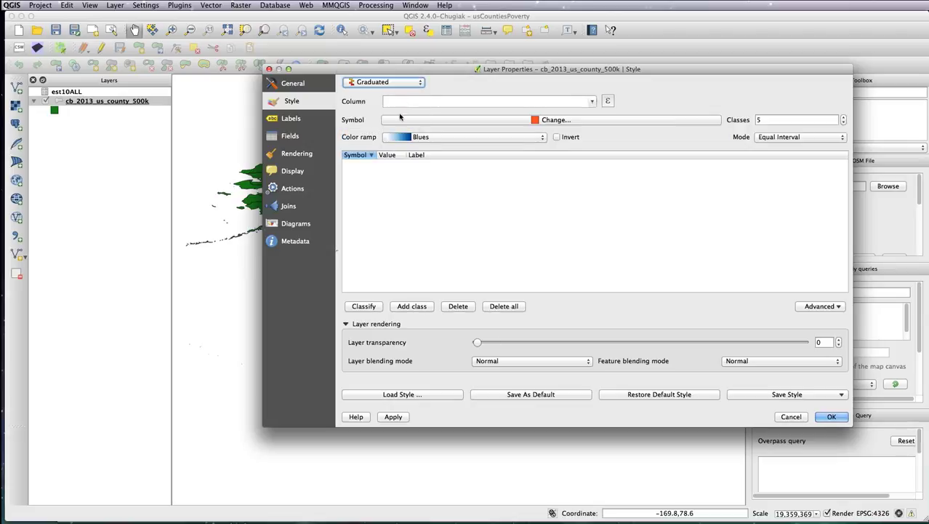
pyautogui.click(591, 101)
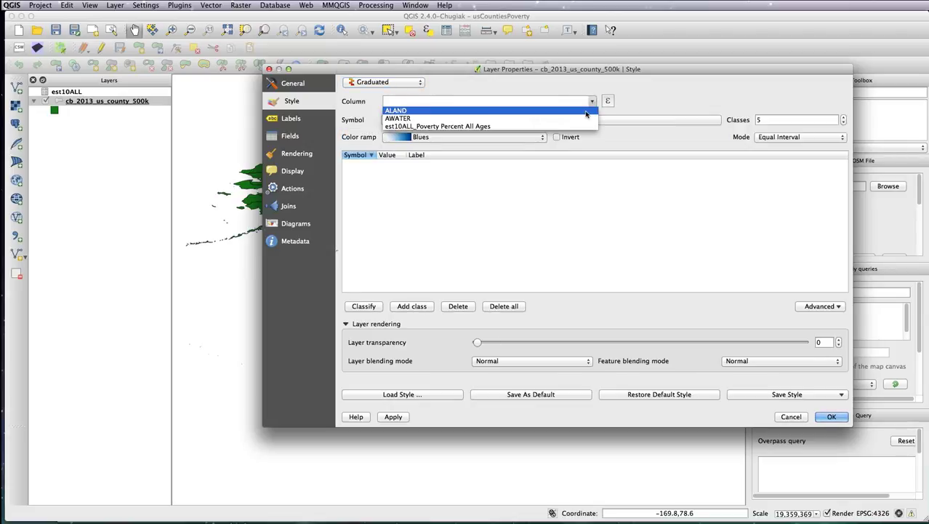
pyautogui.click(486, 127)
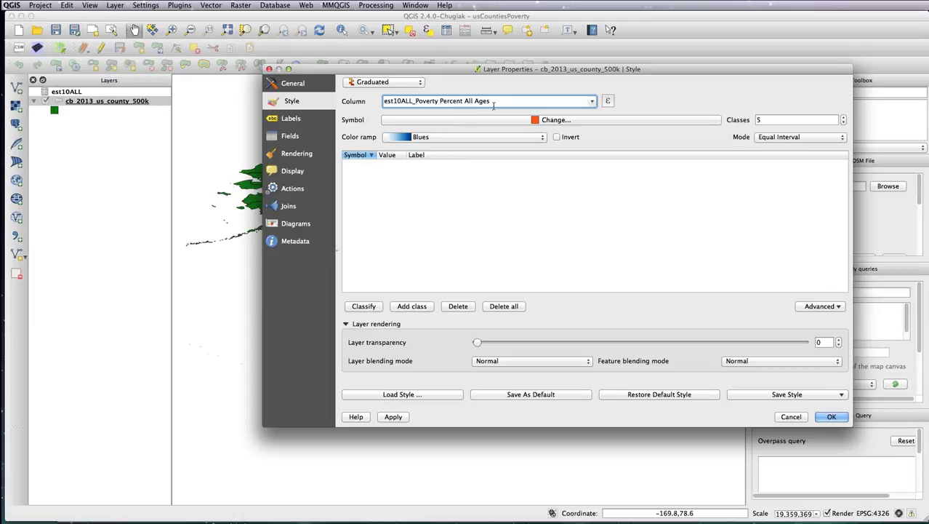
pyautogui.click(363, 306)
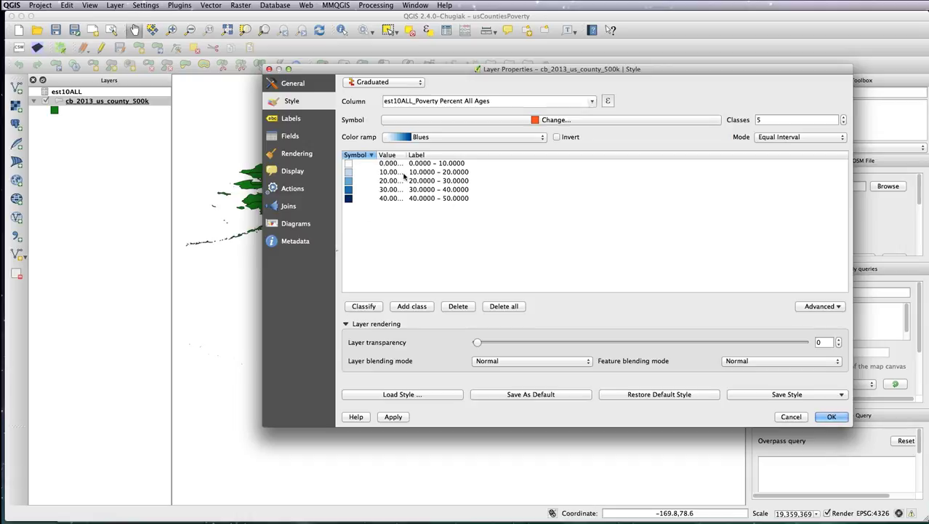
# - Raise the class count to eight, then reduce it back to five
pyautogui.click(844, 117)
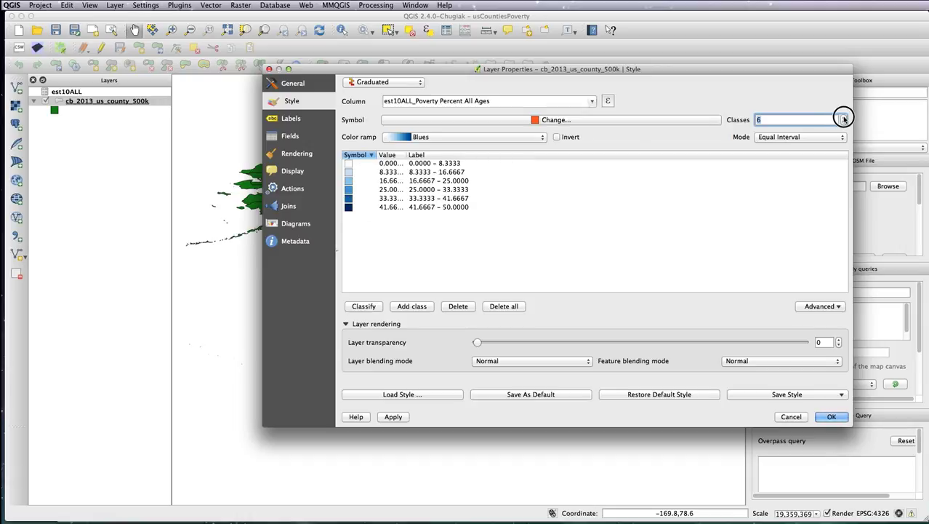
pyautogui.click(844, 117)
pyautogui.click(845, 117)
pyautogui.click(844, 123)
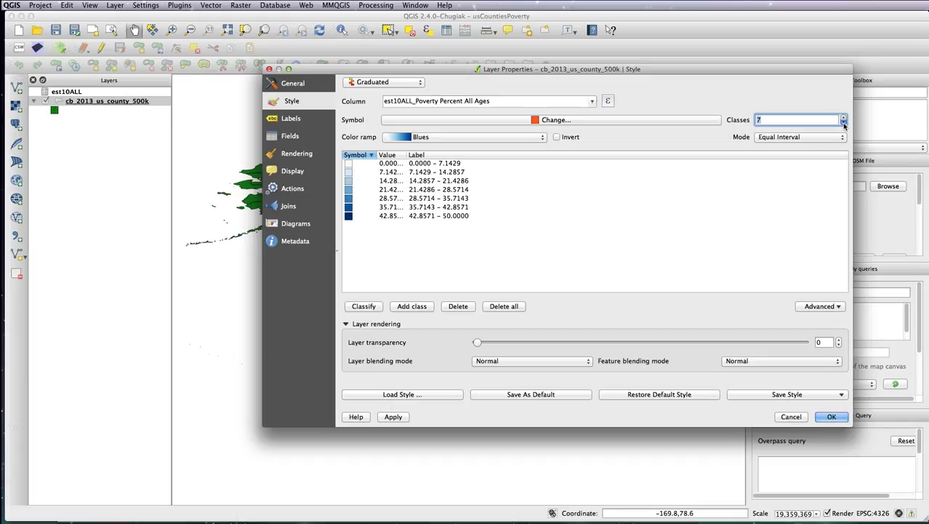
pyautogui.click(844, 123)
pyautogui.click(845, 124)
# - Try the BrBG ramp, return to Blues, and apply Natural Breaks (Jenks) breaking at 11, 16, 22, 31
pyautogui.click(498, 138)
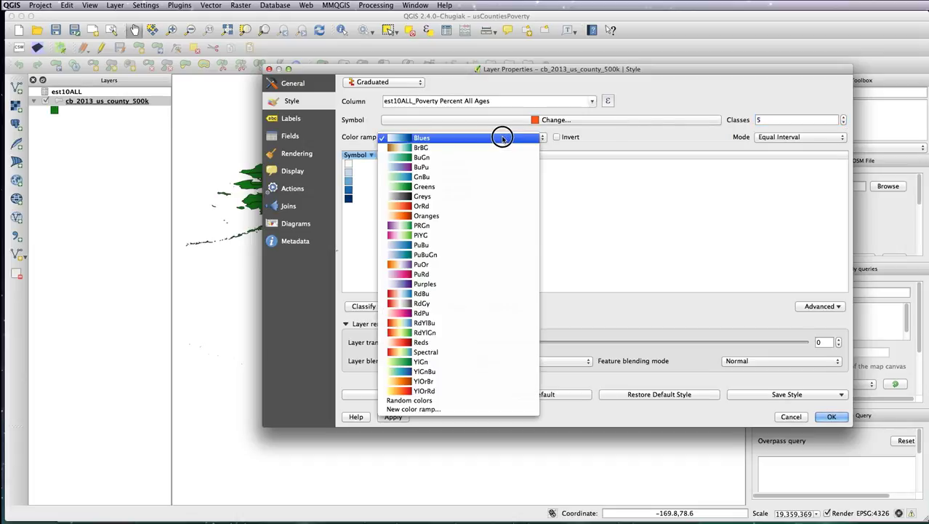
pyautogui.click(494, 148)
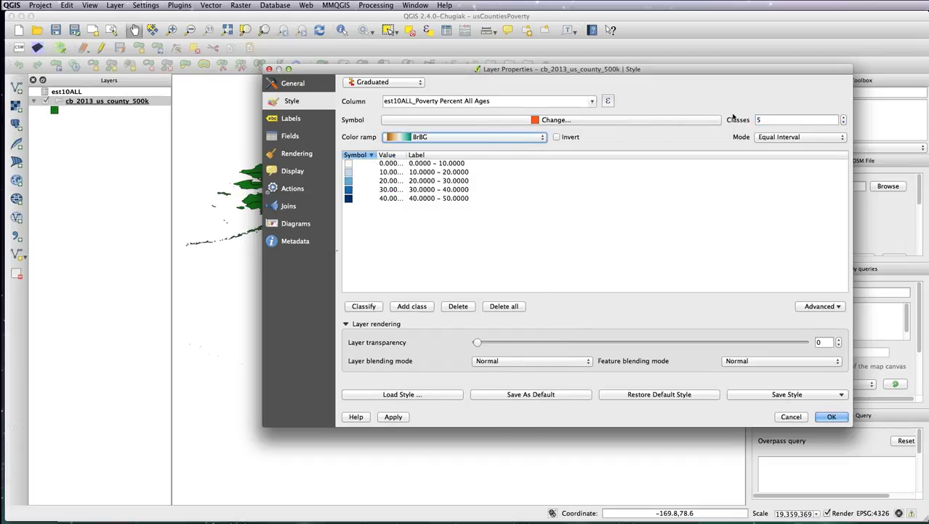
pyautogui.click(375, 307)
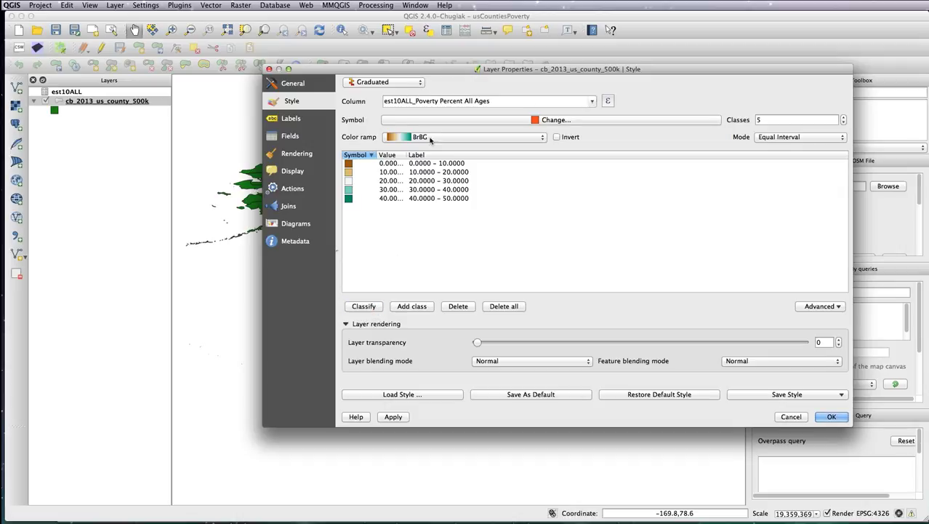
pyautogui.moveTo(430, 141)
pyautogui.mouseDown()
pyautogui.moveTo(394, 299)
pyautogui.moveTo(394, 357)
pyautogui.moveTo(410, 381)
pyautogui.moveTo(473, 235)
pyautogui.moveTo(580, 213)
pyautogui.moveTo(427, 129)
pyautogui.mouseUp()
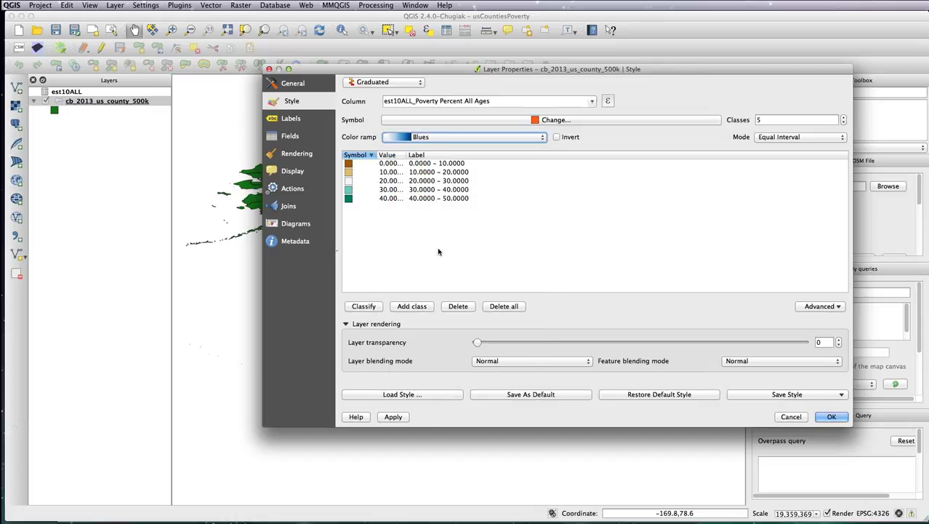
pyautogui.click(363, 307)
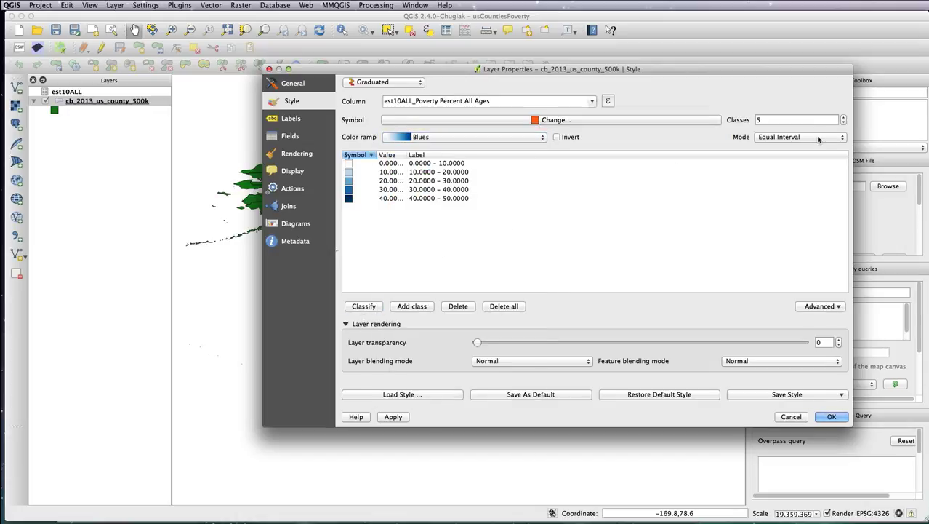
pyautogui.moveTo(818, 139); pyautogui.dragTo(802, 155)
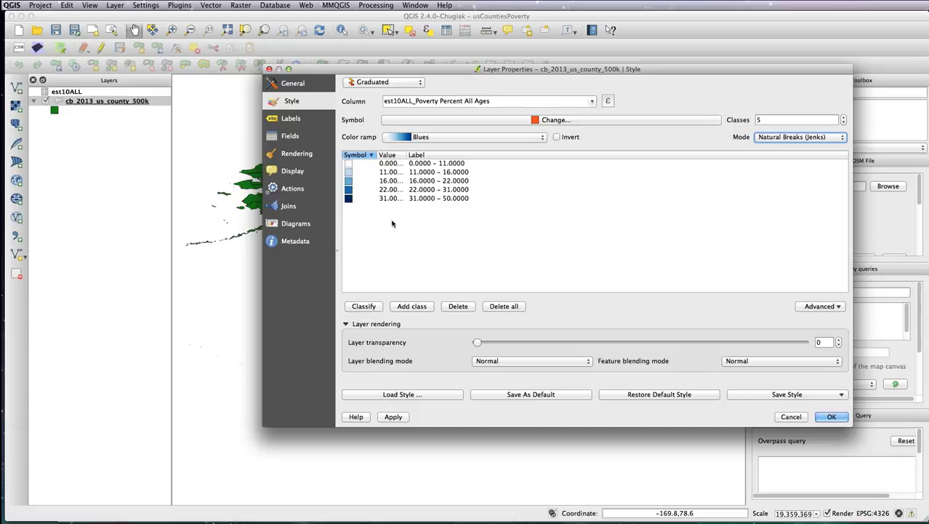
pyautogui.click(393, 417)
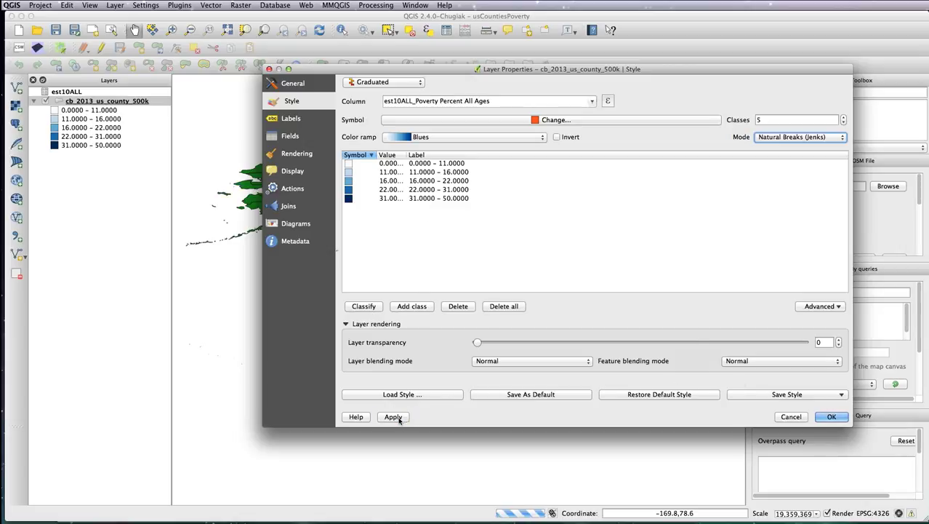
# - Accept the graduated blue poverty style, closing Layer Properties, and bring up the project CRS settings
pyautogui.click(831, 417)
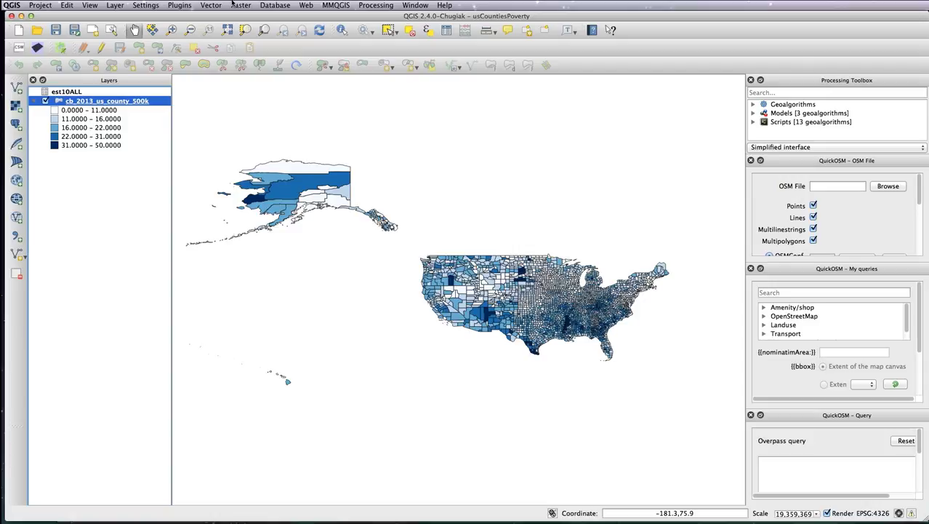
pyautogui.press('super+s')
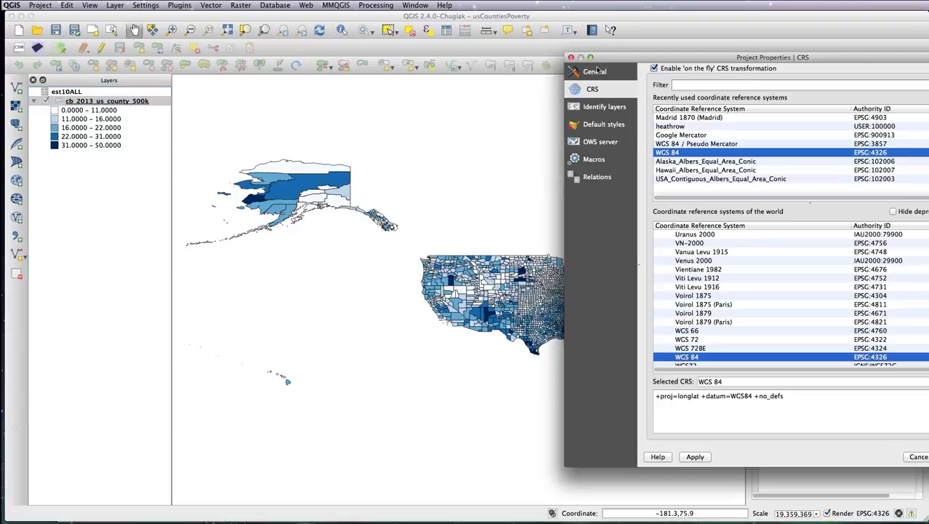
# - Pick USA_Contiguous_Albers_Equal_Area_Conic (EPSG:102003) from the recently used CRSs and confirm it
pyautogui.moveTo(618, 57); pyautogui.dragTo(430, 36)
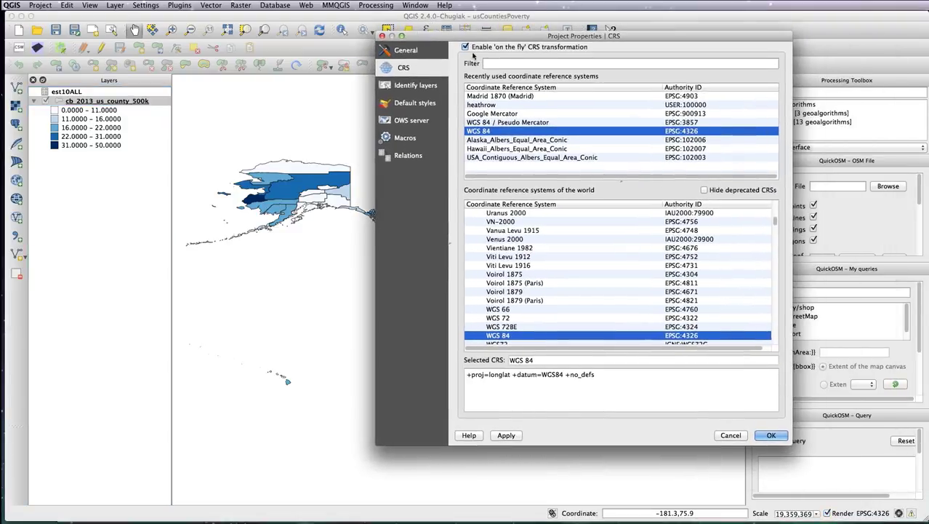
pyautogui.click(509, 157)
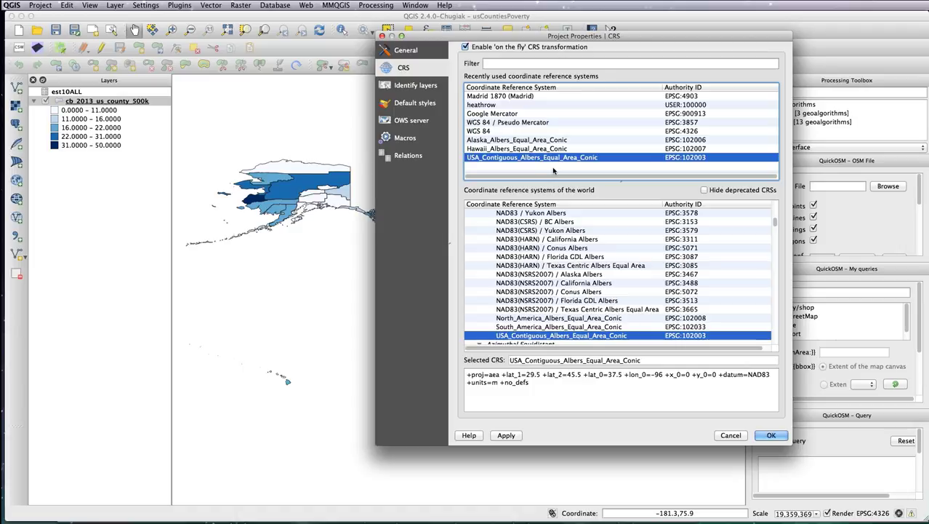
pyautogui.click(767, 435)
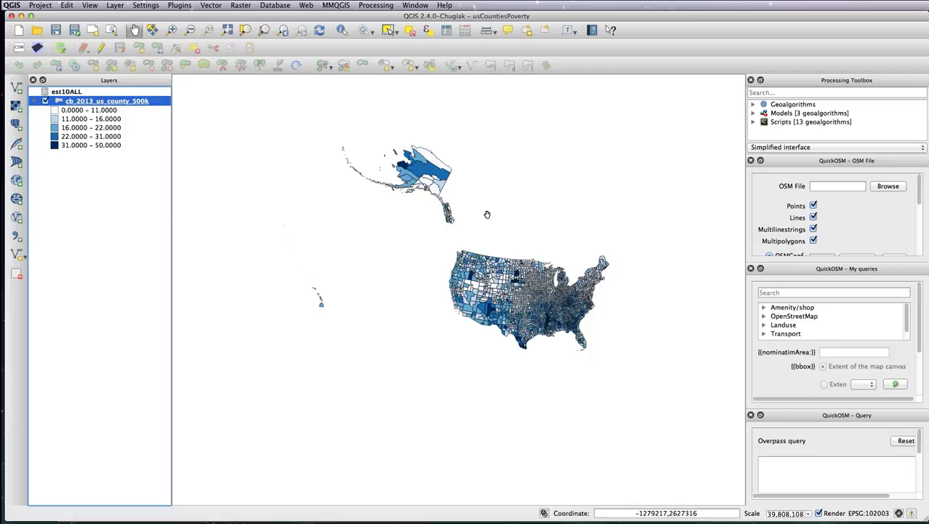
# - Zoom in with two rectangles, first around Alaska and the lower 48, then the contiguous US
pyautogui.hotkey('ctrl', '+')
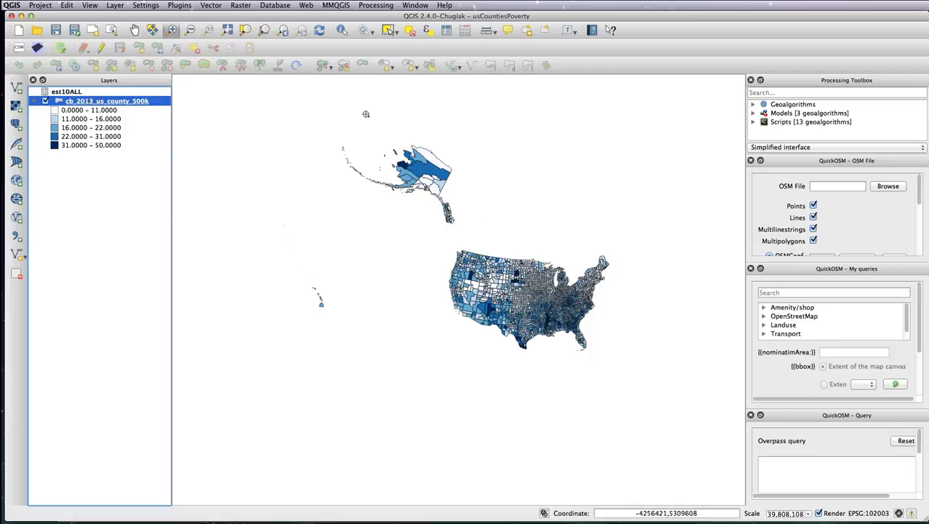
pyautogui.moveTo(535, 334); pyautogui.dragTo(632, 385)
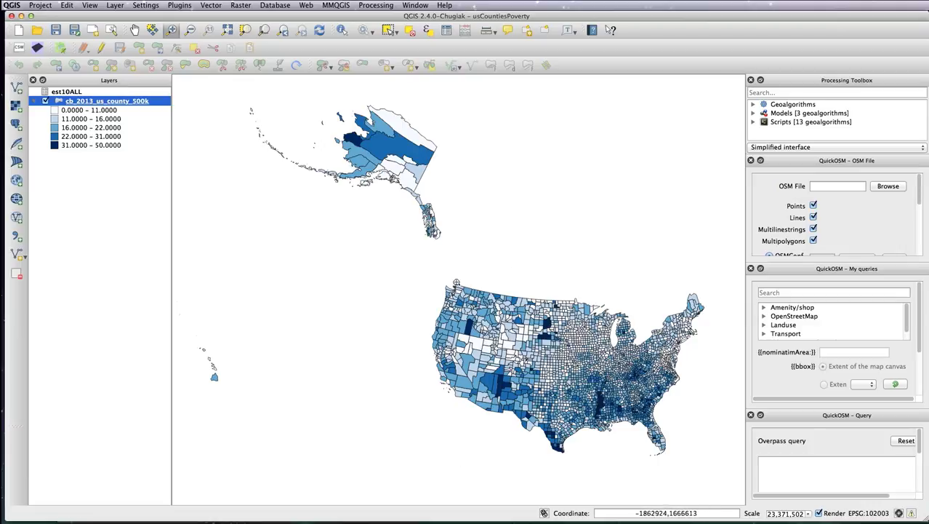
pyautogui.moveTo(425, 260); pyautogui.dragTo(724, 461)
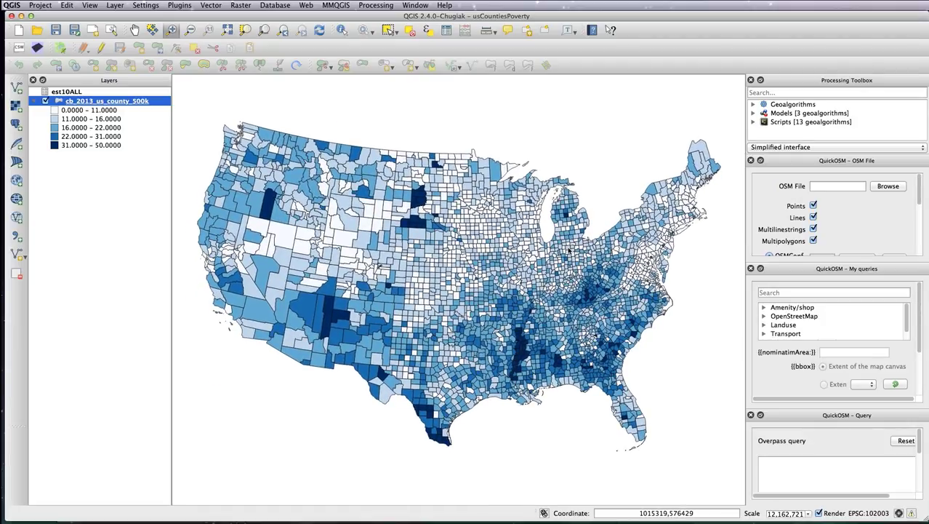
# - Create Composer 1 and draw a contiguous US map frame spanning the A4 landscape page
pyautogui.hotkey('ctrl', 'p')
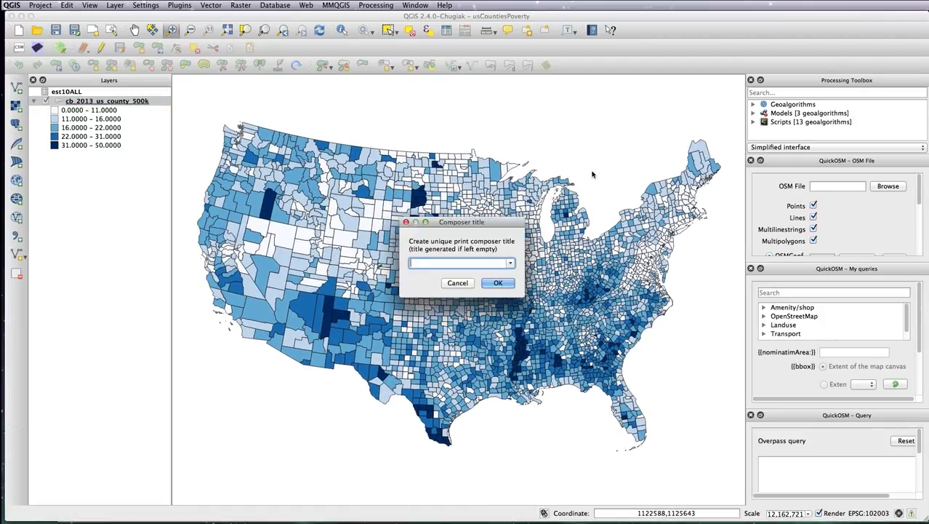
pyautogui.click(500, 283)
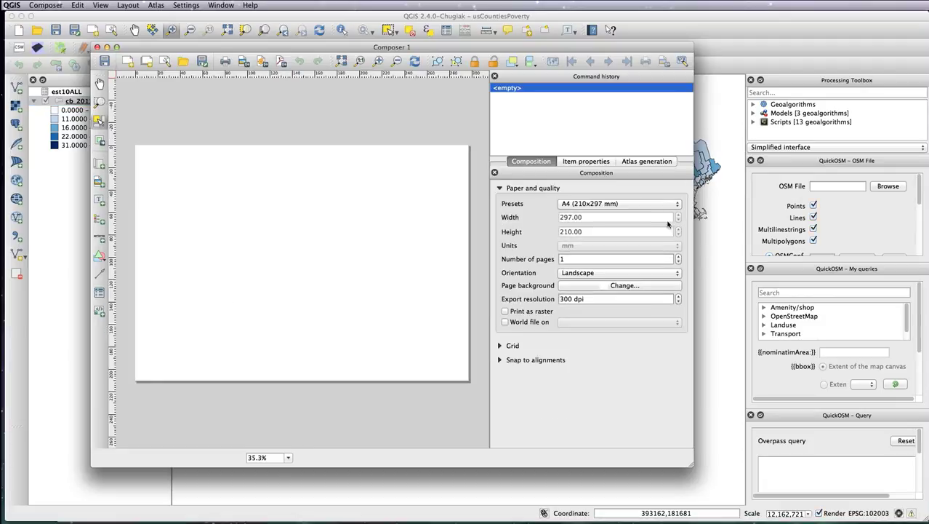
pyautogui.moveTo(693, 418); pyautogui.dragTo(818, 422)
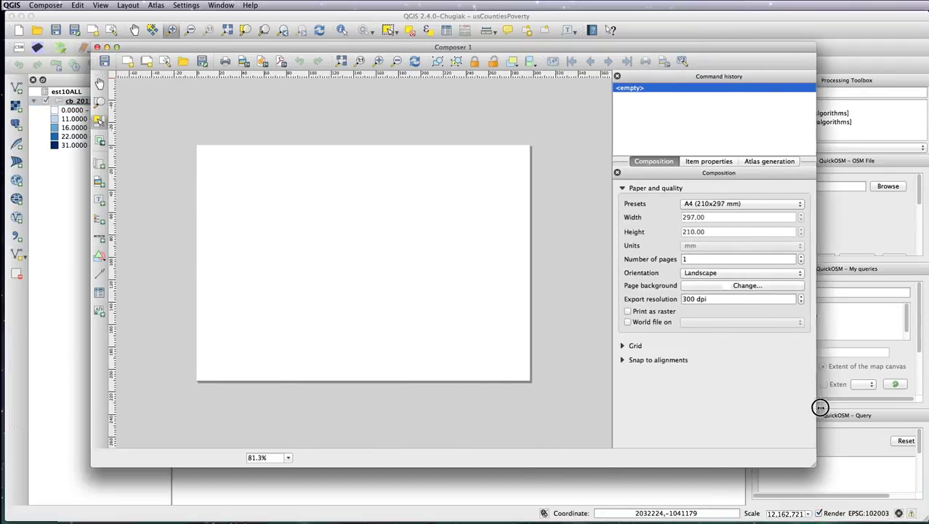
pyautogui.click(100, 163)
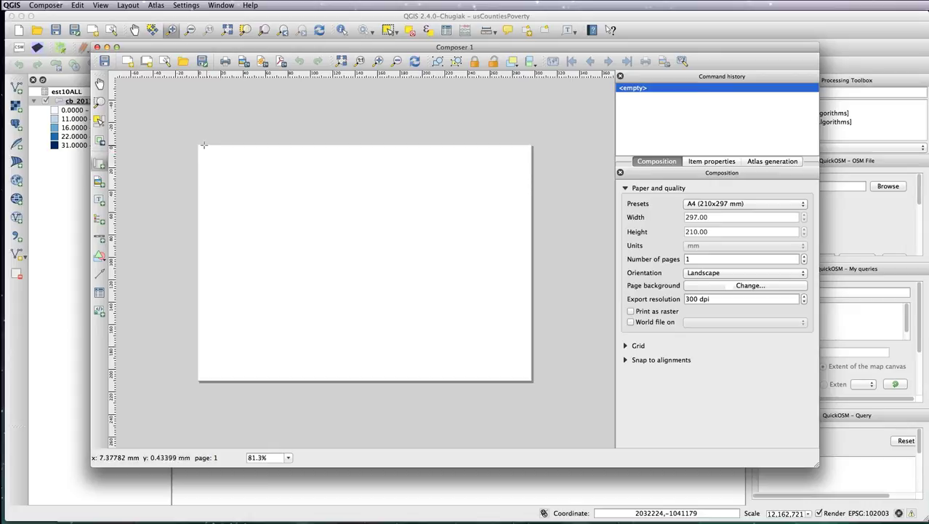
pyautogui.moveTo(201, 147); pyautogui.dragTo(530, 373)
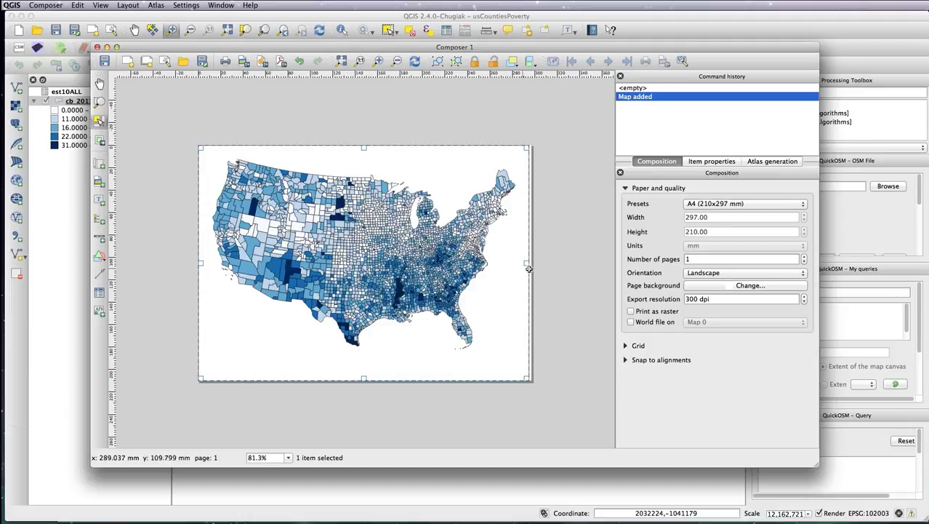
pyautogui.moveTo(527, 261); pyautogui.dragTo(537, 262)
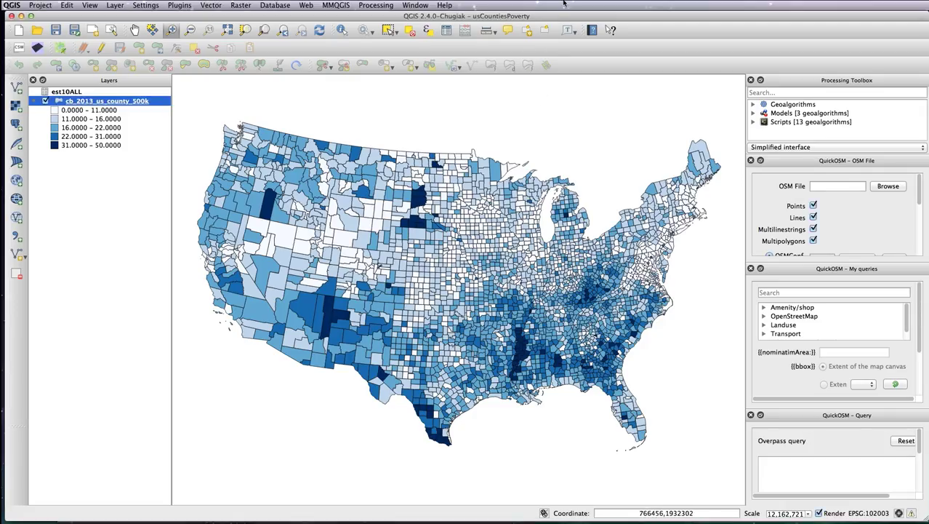
# - Zoom out to bring Alaska into view and set the project CRS to Alaska_Albers_Equal_Area_Conic
pyautogui.hotkey('ctrl', 'alt', '-')
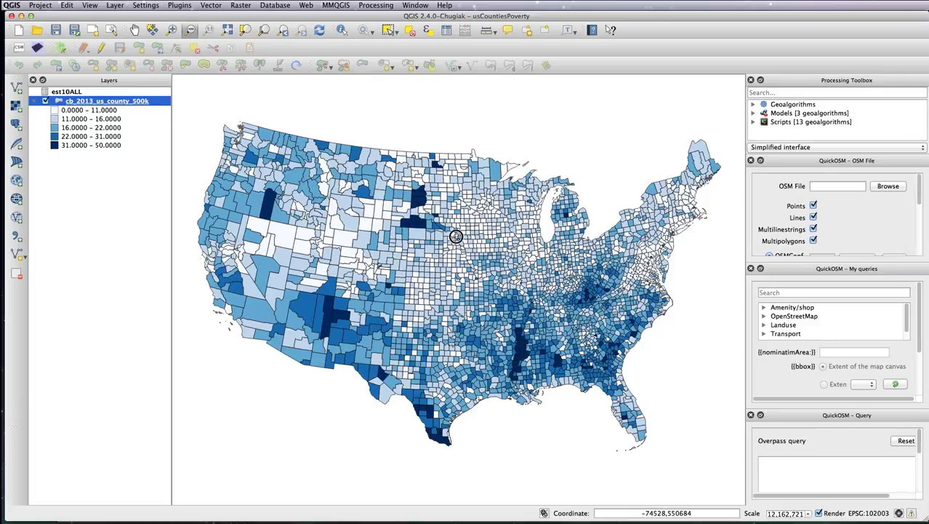
pyautogui.click(455, 235)
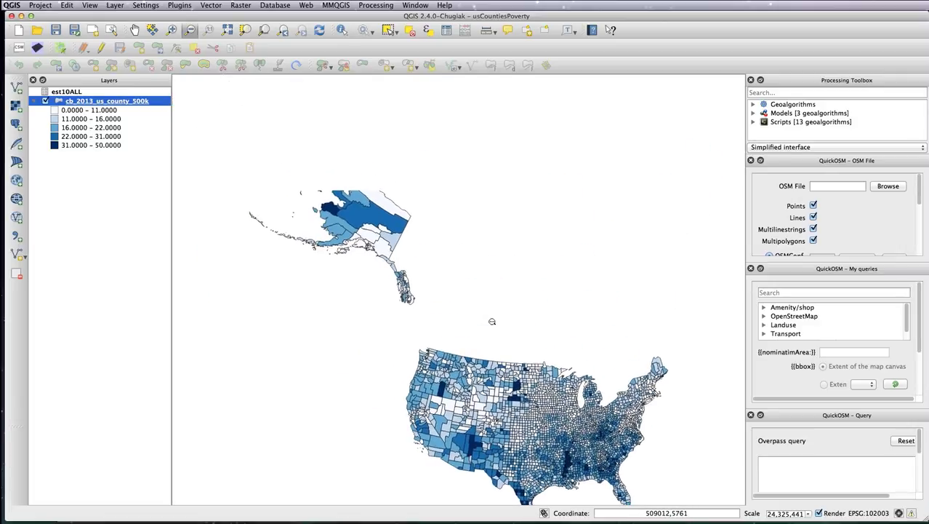
pyautogui.press('super+shift+p')
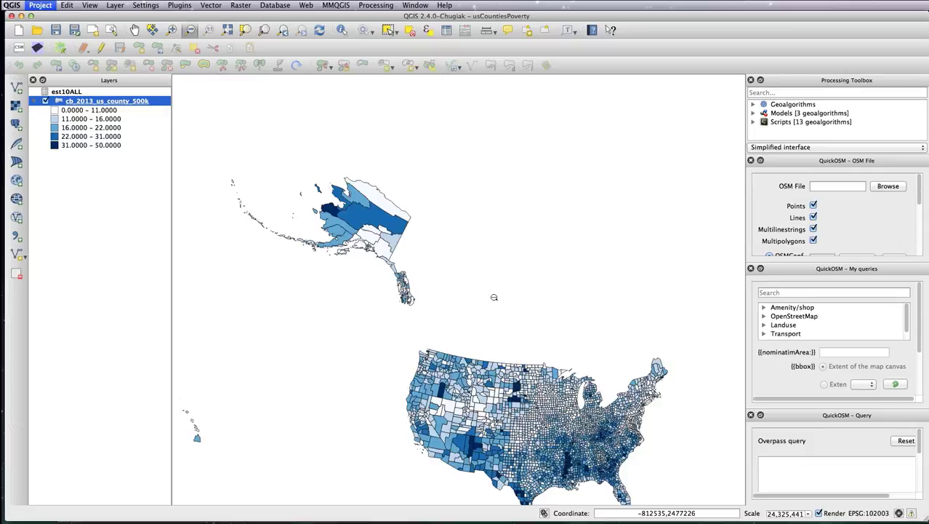
pyautogui.click(512, 141)
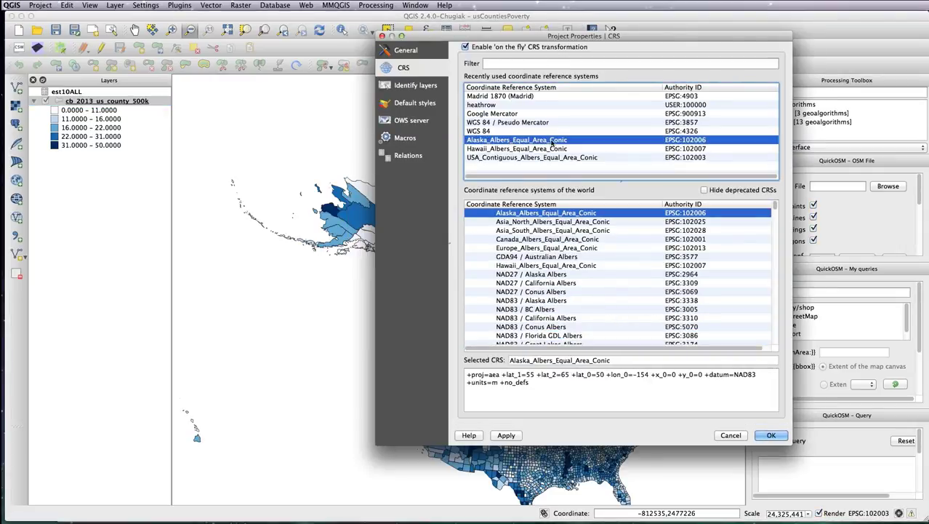
pyautogui.click(772, 435)
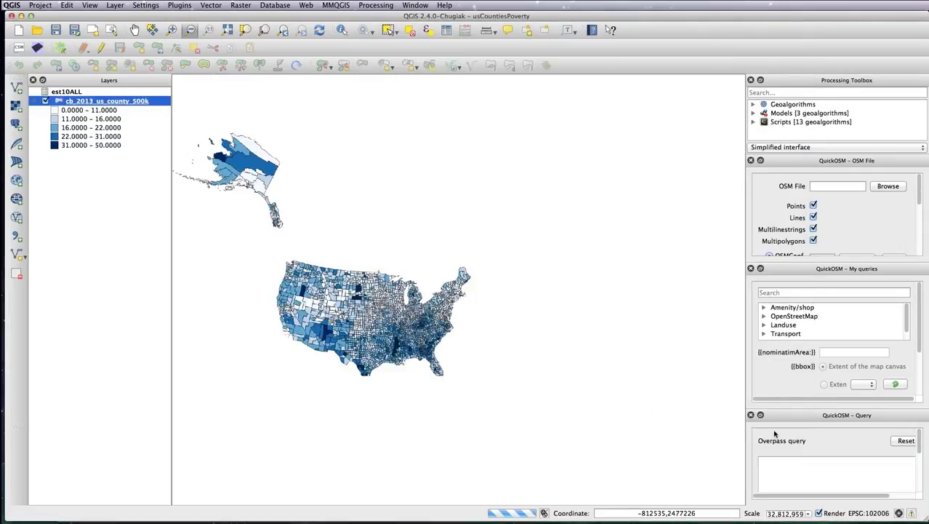
# - Zoom in closely on Alaska, to about 1:8,386,828
pyautogui.hotkey('ctrl', '+')
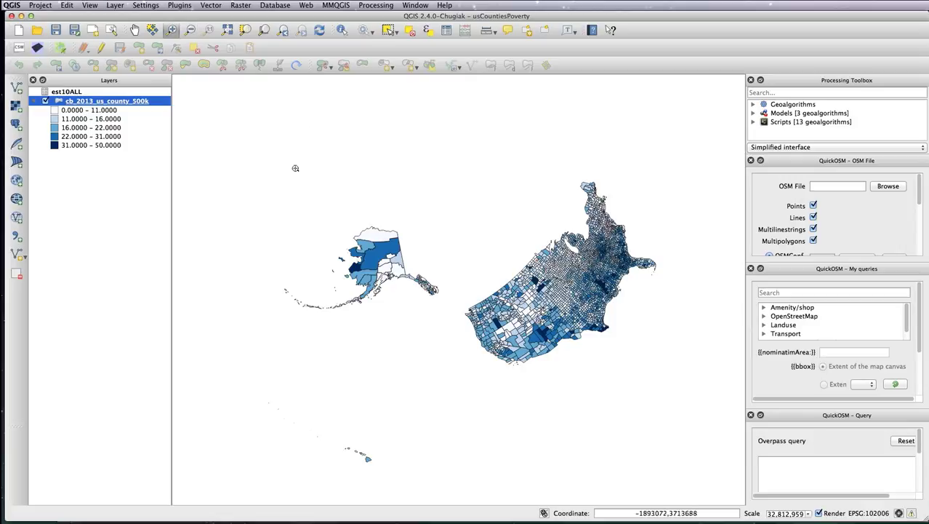
pyautogui.moveTo(316, 194); pyautogui.dragTo(451, 321)
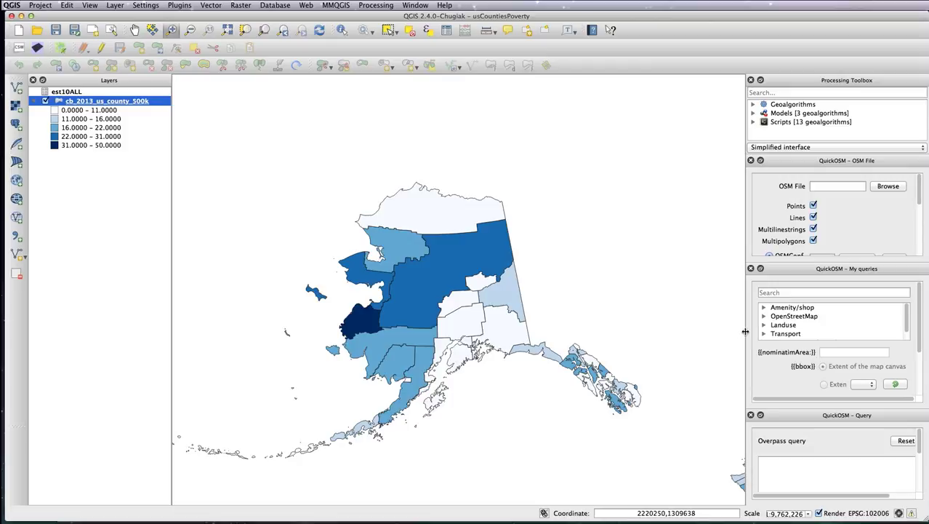
pyautogui.moveTo(743, 327); pyautogui.dragTo(631, 333)
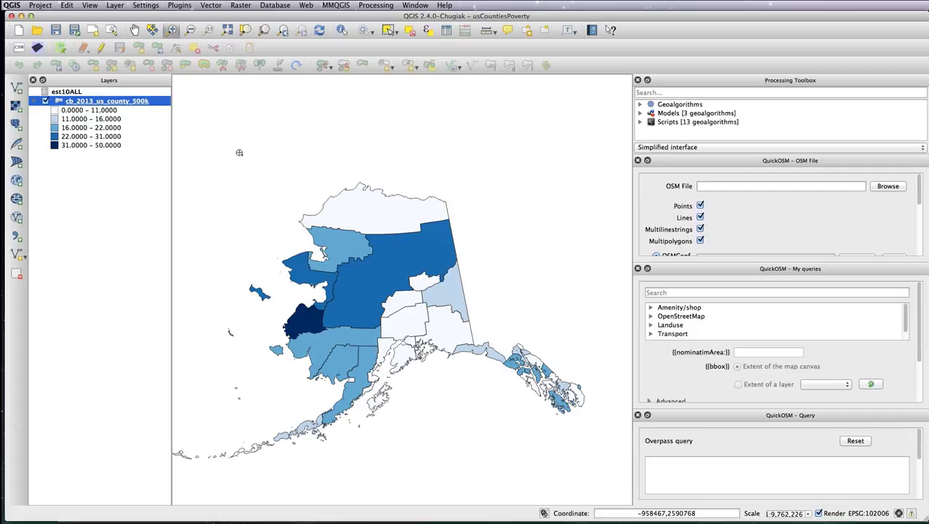
pyautogui.moveTo(213, 136); pyautogui.dragTo(608, 455)
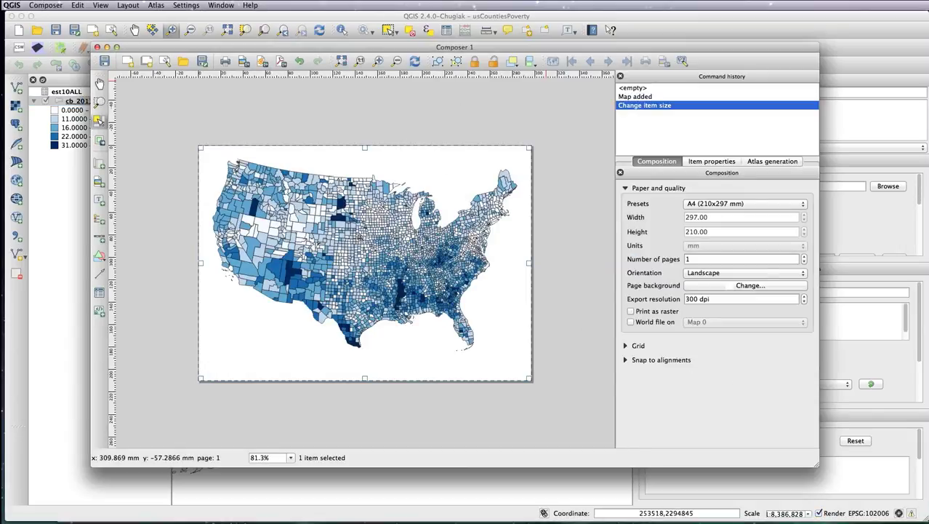
# - Draw a small Alaska map frame at the page's bottom-left and nudge it lower
pyautogui.click(99, 167)
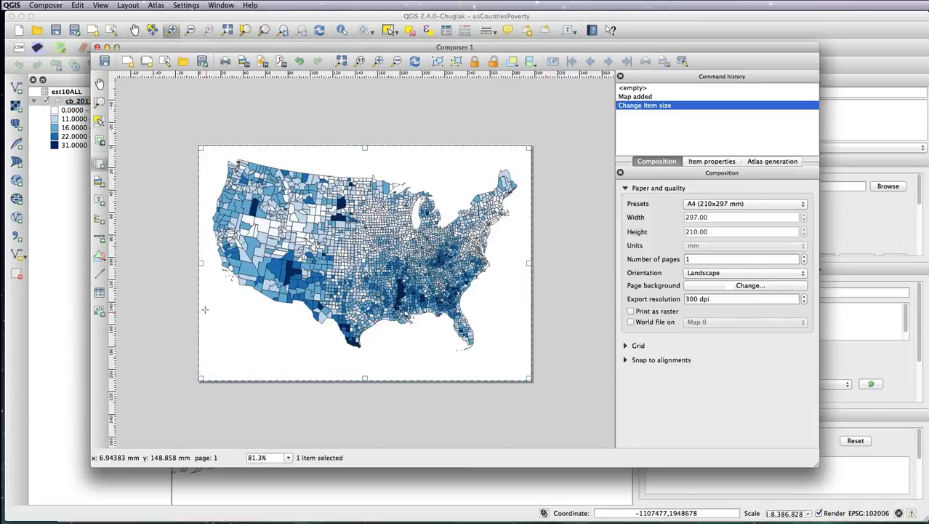
pyautogui.moveTo(203, 307); pyautogui.dragTo(265, 363)
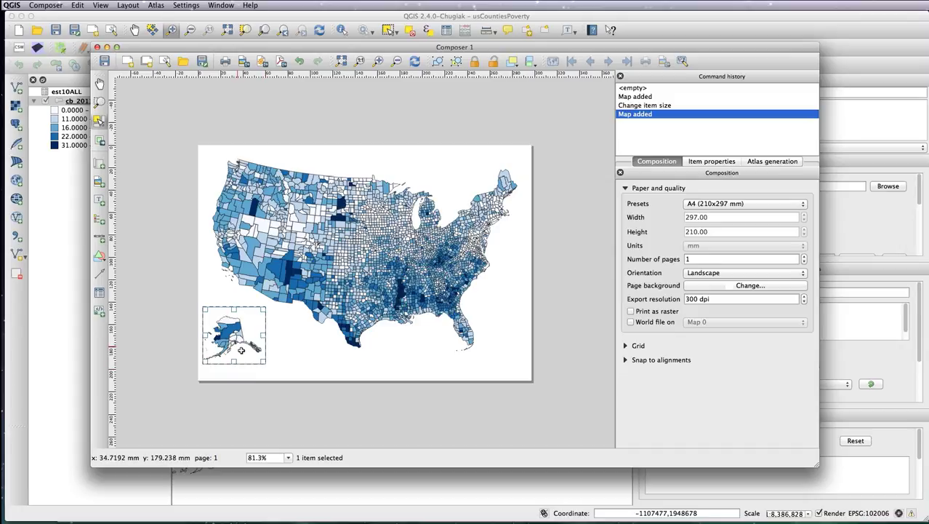
pyautogui.moveTo(240, 344)
pyautogui.mouseDown()
pyautogui.moveTo(231, 336)
pyautogui.moveTo(246, 330)
pyautogui.mouseUp()
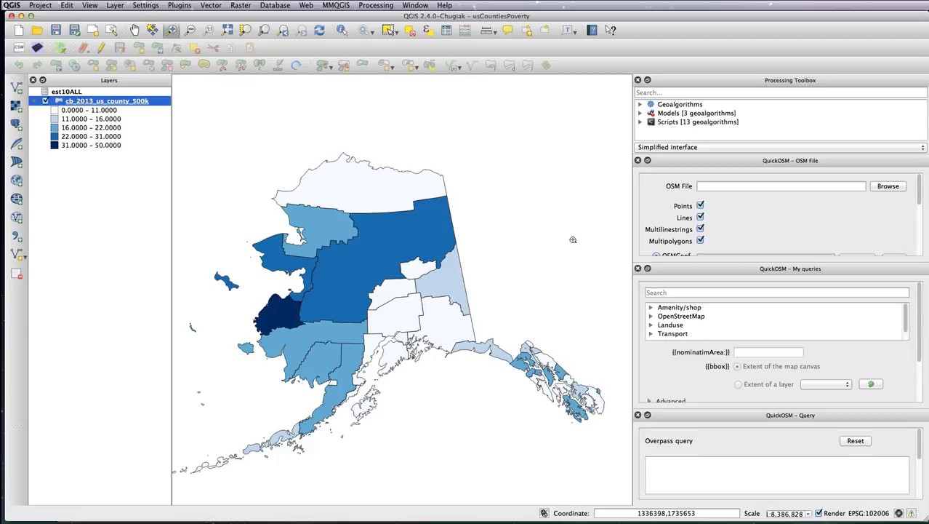
# - Zoom out to the whole US, then zoom in on Hawaii
pyautogui.hotkey('ctrl', 'alt', '-')
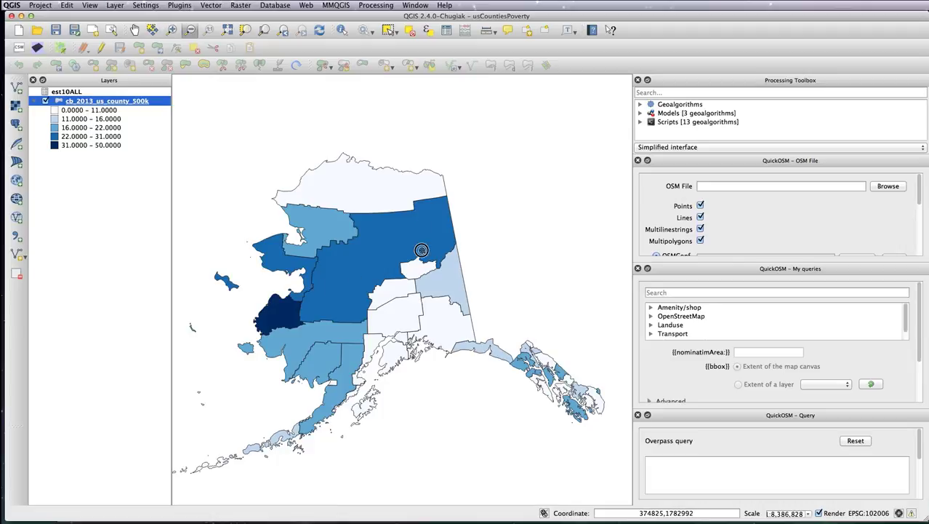
pyautogui.click(421, 247)
pyautogui.click(422, 246)
pyautogui.click(424, 250)
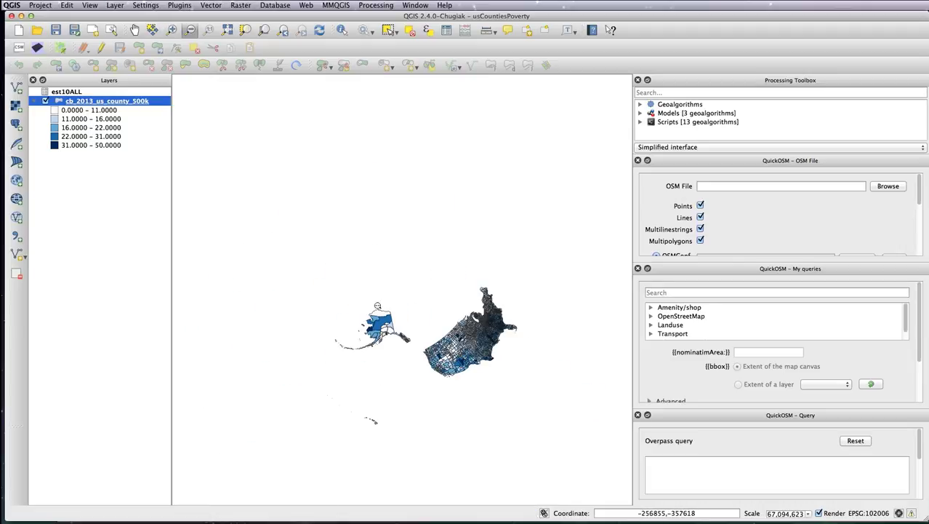
pyautogui.hotkey('ctrl', 'alt', '+')
pyautogui.moveTo(350, 394); pyautogui.dragTo(399, 452)
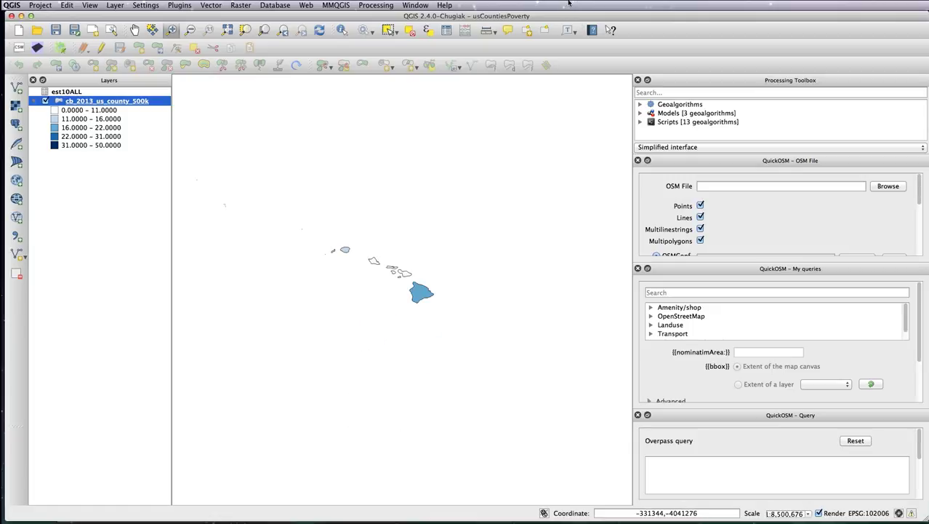
# - Set the project CRS to Hawaii_Albers_Equal_Area_Conic (EPSG:102007) and zoom tightly onto the islands
pyautogui.hotkey('ctrl', 'shift', 'p')
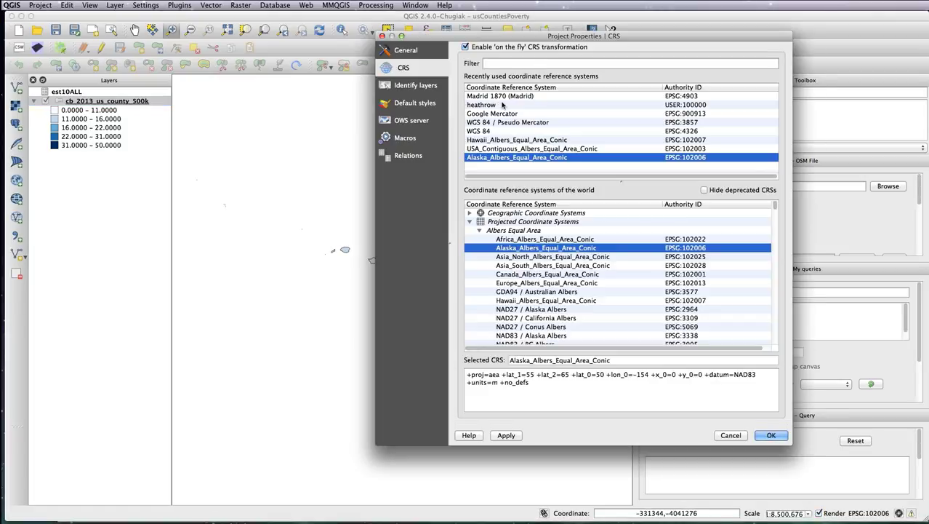
pyautogui.click(513, 136)
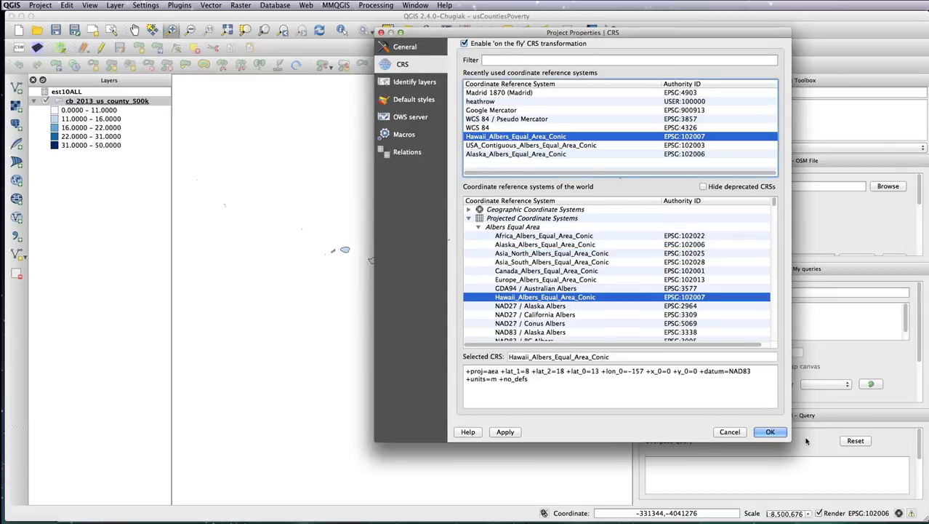
pyautogui.click(771, 432)
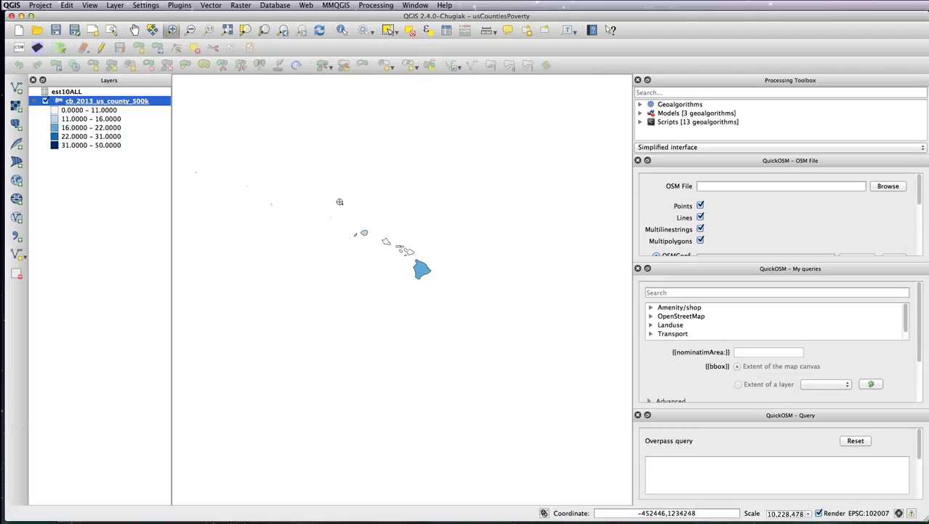
pyautogui.moveTo(338, 198); pyautogui.dragTo(459, 291)
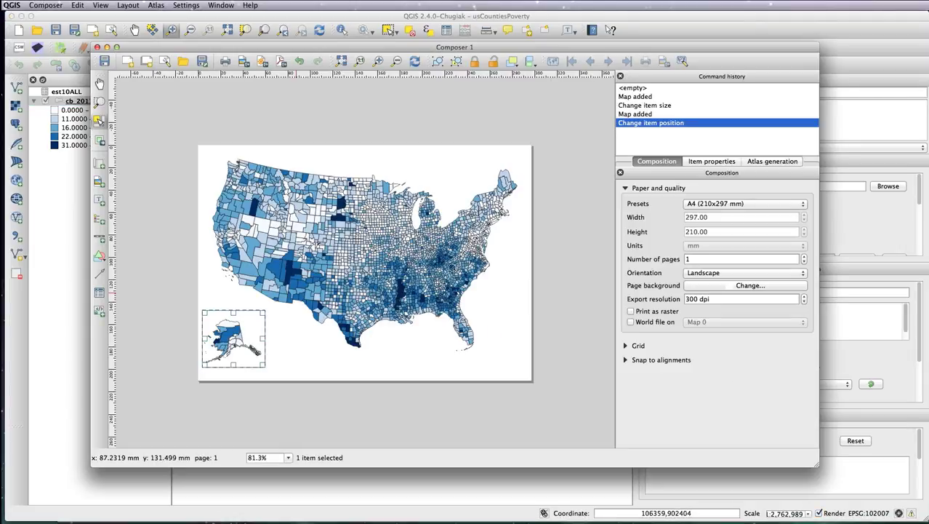
# - Draw a Hawaii inset map frame beside the Alaska inset, then reselect the main US map
pyautogui.click(100, 165)
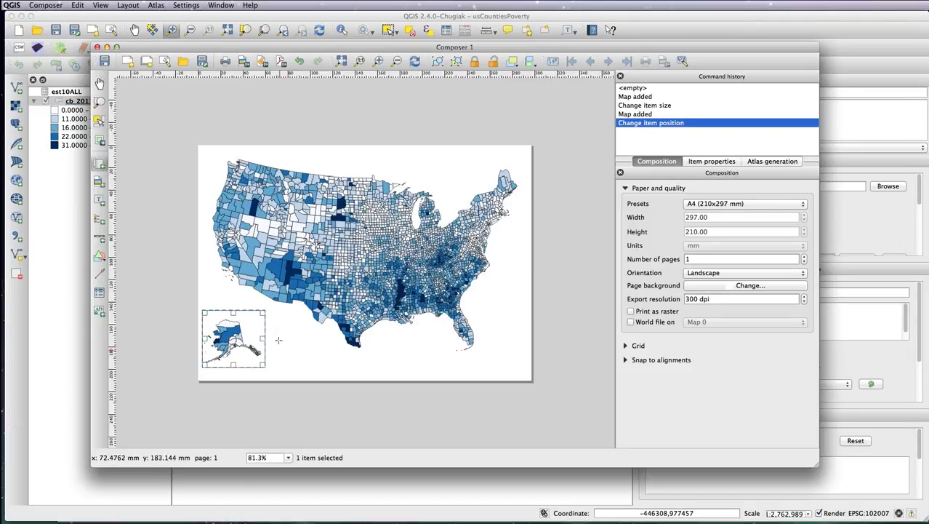
pyautogui.moveTo(275, 318); pyautogui.dragTo(298, 349)
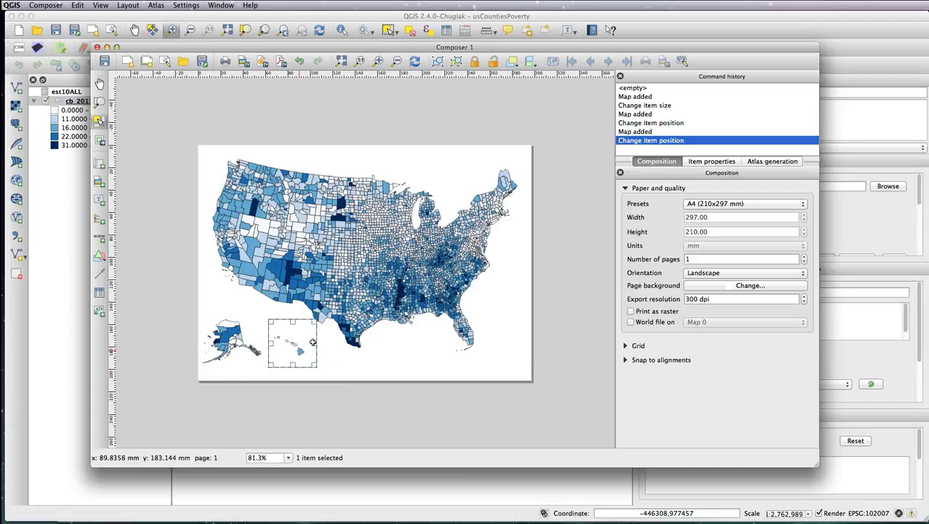
pyautogui.click(559, 259)
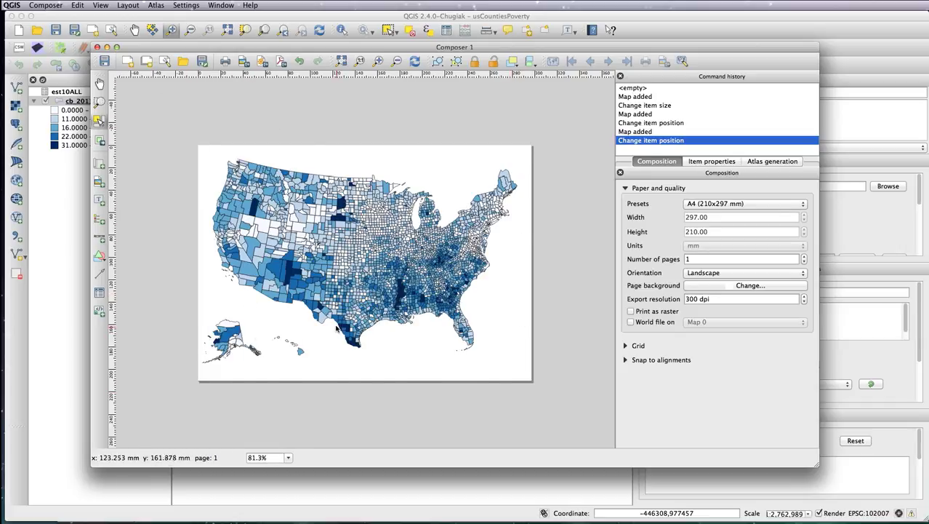
pyautogui.click(427, 279)
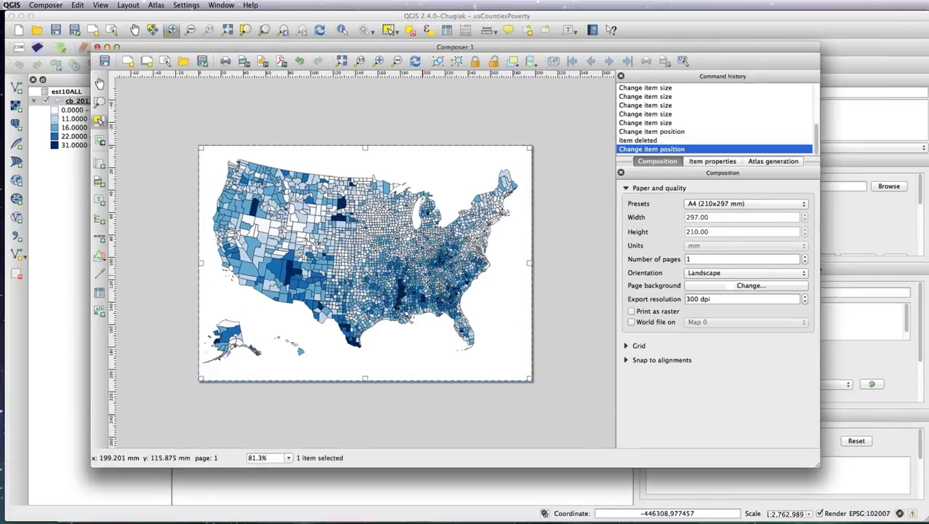
# - Place a legend box at the lower right, then shrink the main US map and shift it slightly left
pyautogui.click(102, 221)
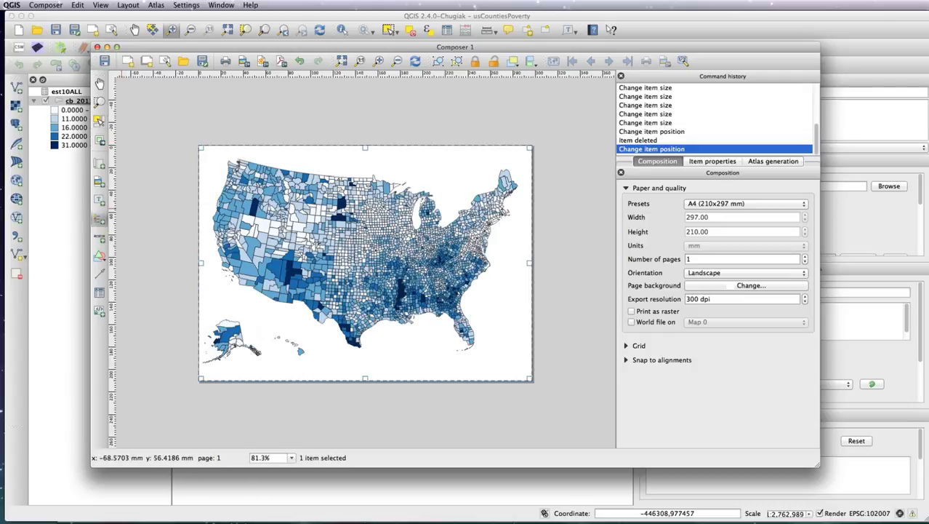
pyautogui.moveTo(470, 295); pyautogui.dragTo(529, 357)
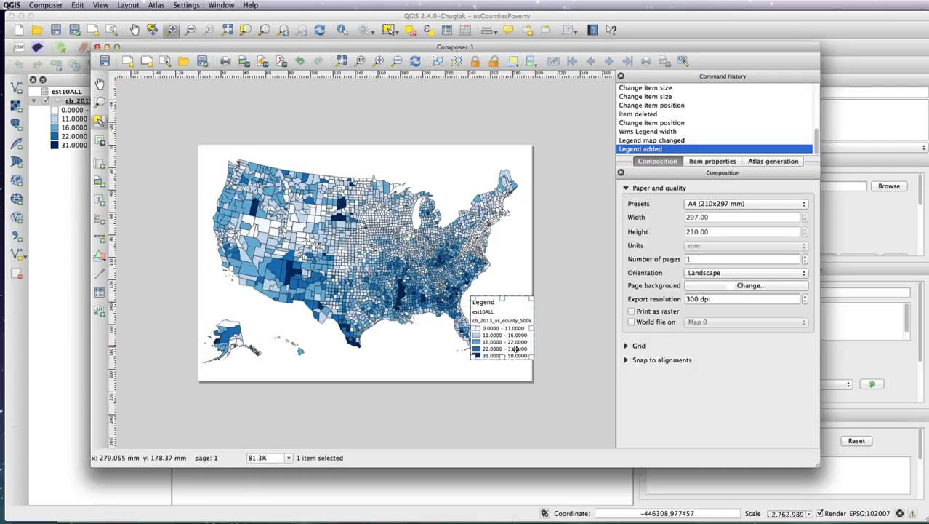
pyautogui.click(356, 232)
pyautogui.moveTo(529, 378); pyautogui.dragTo(515, 364)
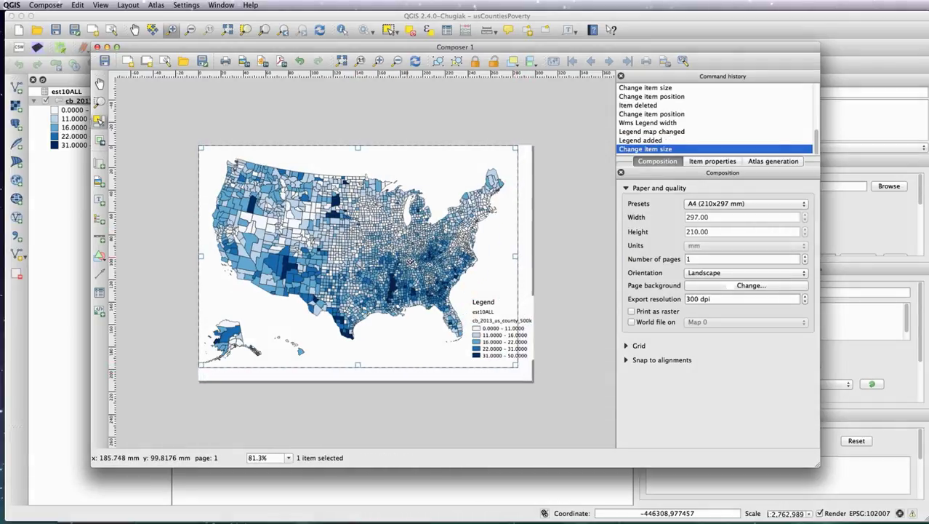
pyautogui.moveTo(411, 259); pyautogui.dragTo(404, 257)
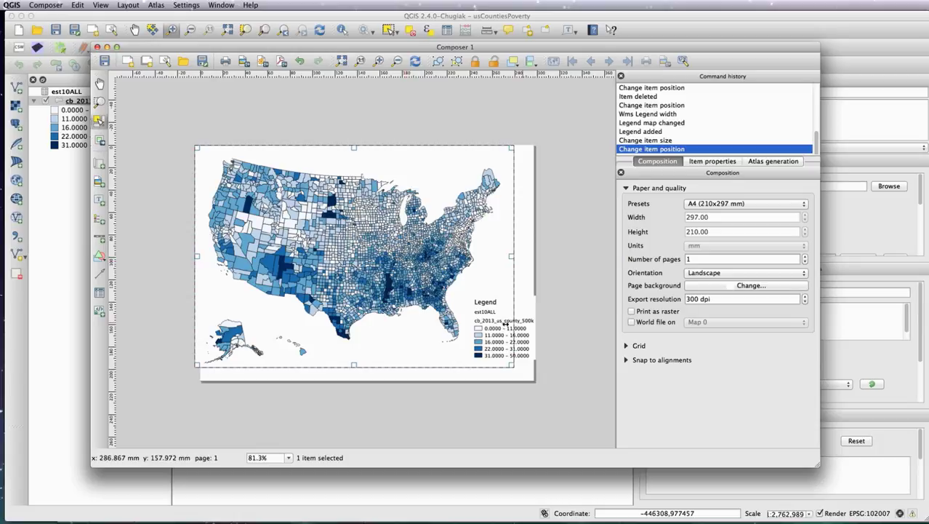
# - Reposition the legend into the bottom-right corner of the page
pyautogui.moveTo(498, 328); pyautogui.dragTo(496, 308)
pyautogui.press('Left')
pyautogui.press('Left')
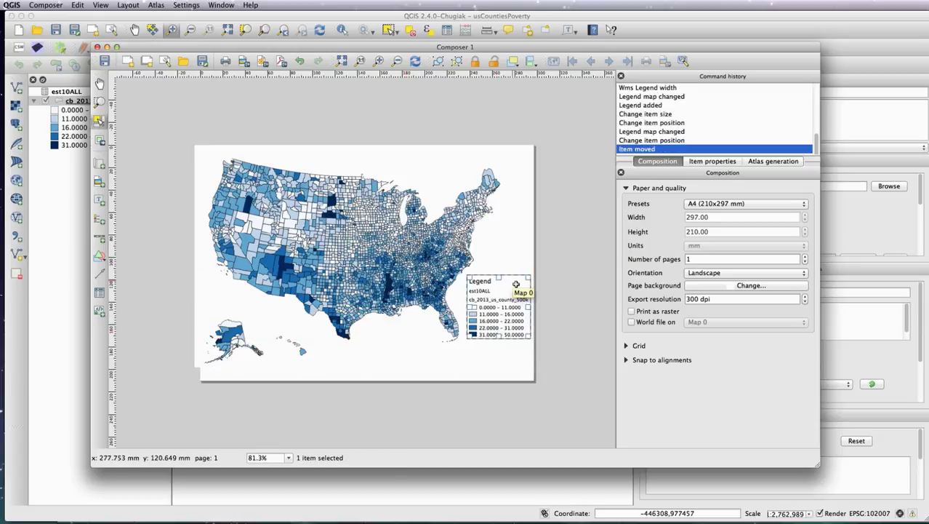
pyautogui.click(566, 211)
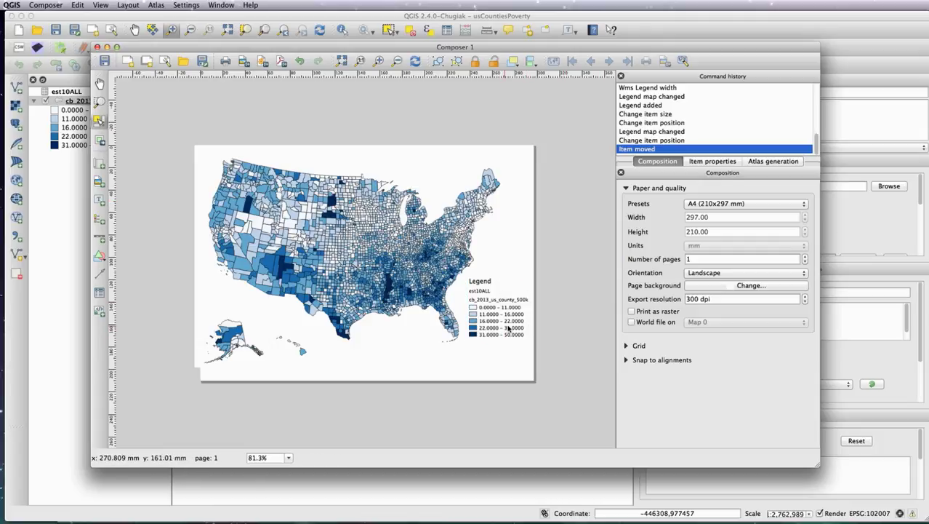
pyautogui.moveTo(509, 323); pyautogui.dragTo(516, 356)
pyautogui.click(572, 314)
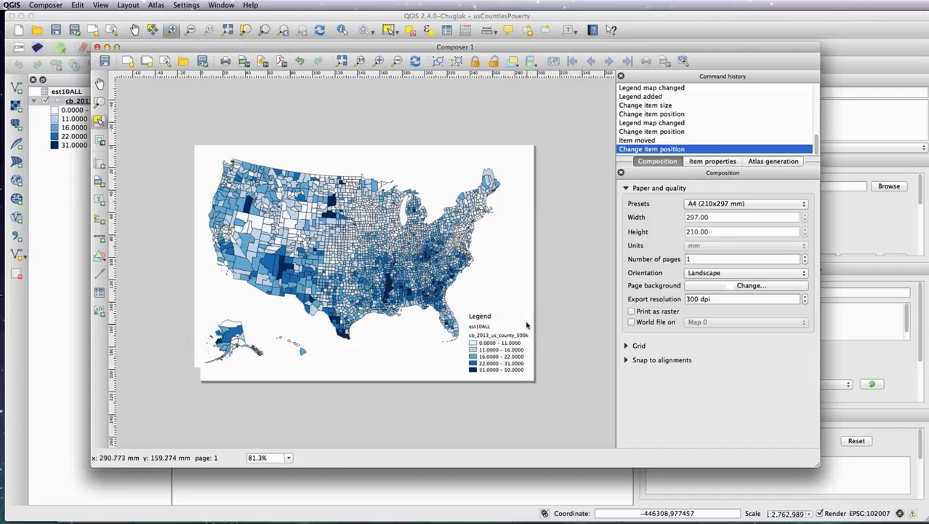